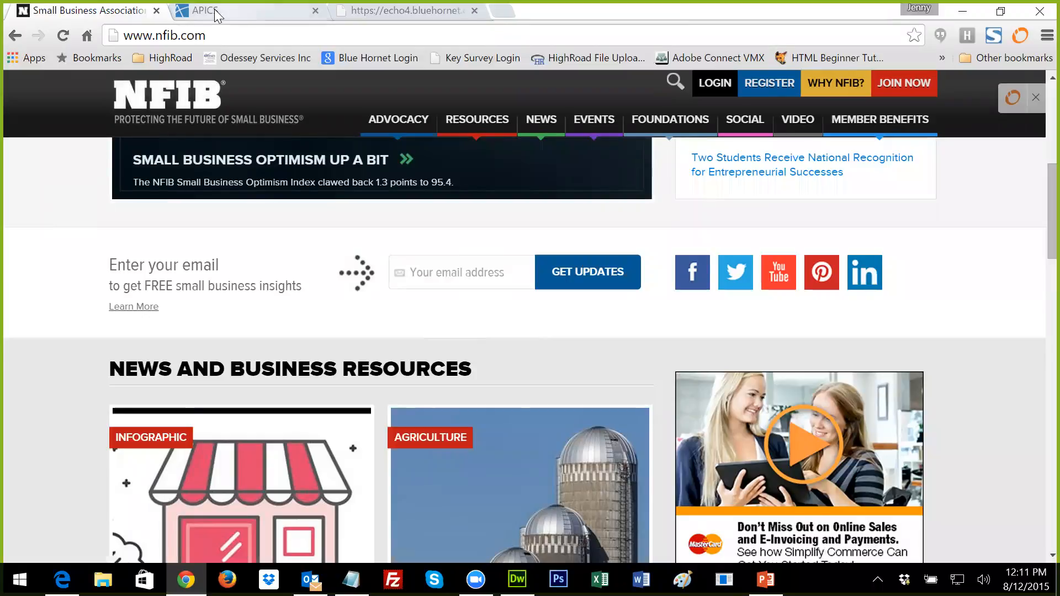
Step: In BlueHornet, open the Sign Up Widget code generator from the Subscribers menu
click(347, 19)
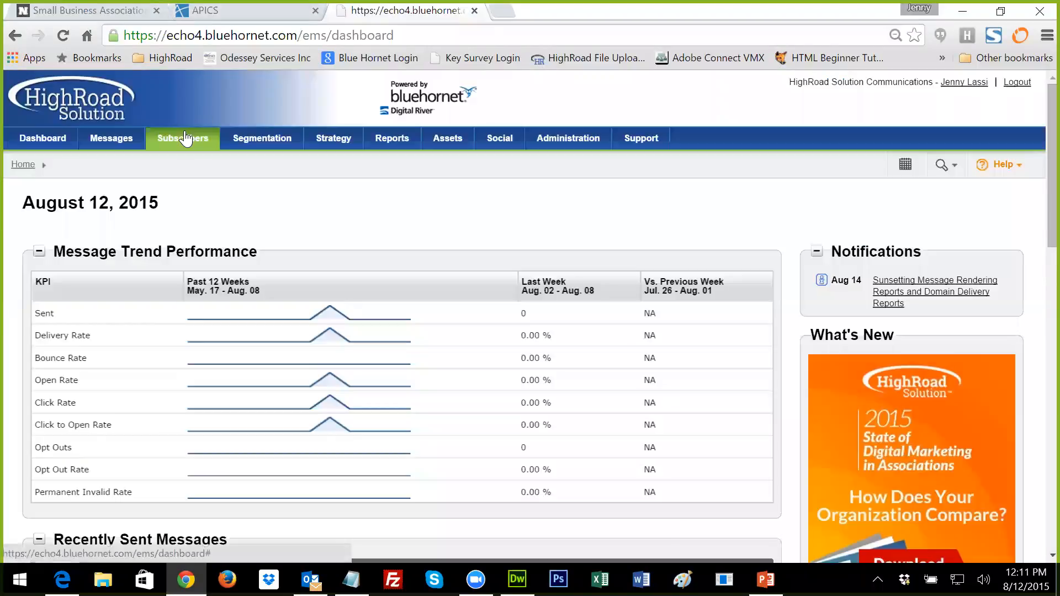
mouse_move(184, 141)
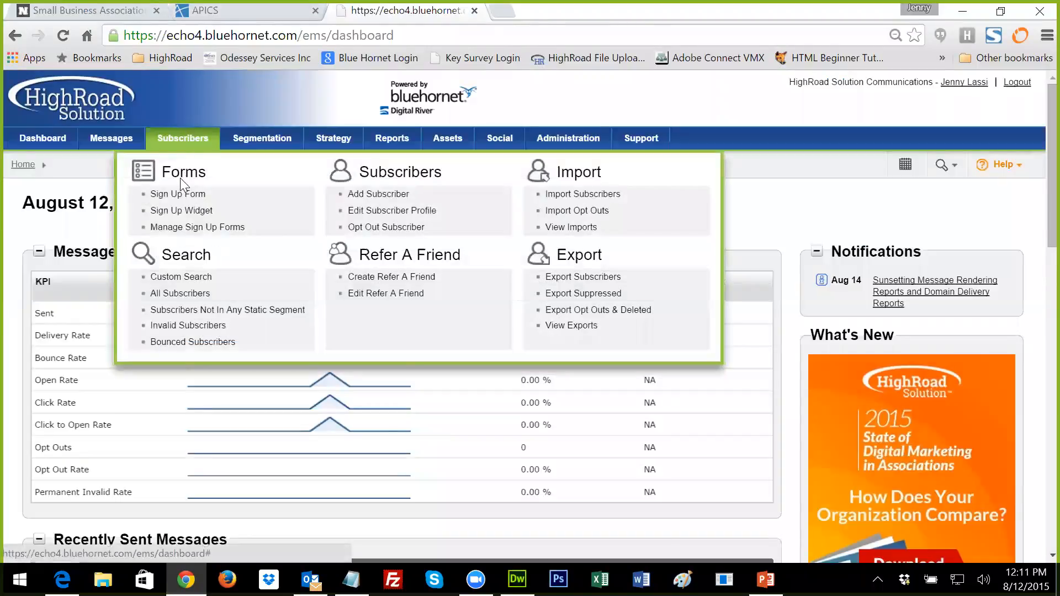
click(183, 212)
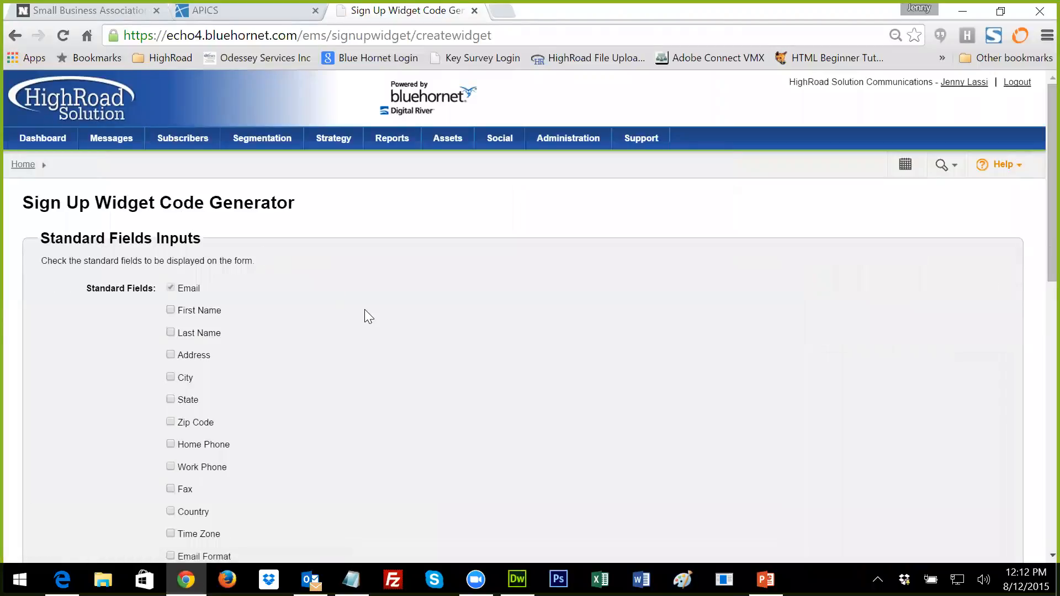
scroll(364, 311, down, 1)
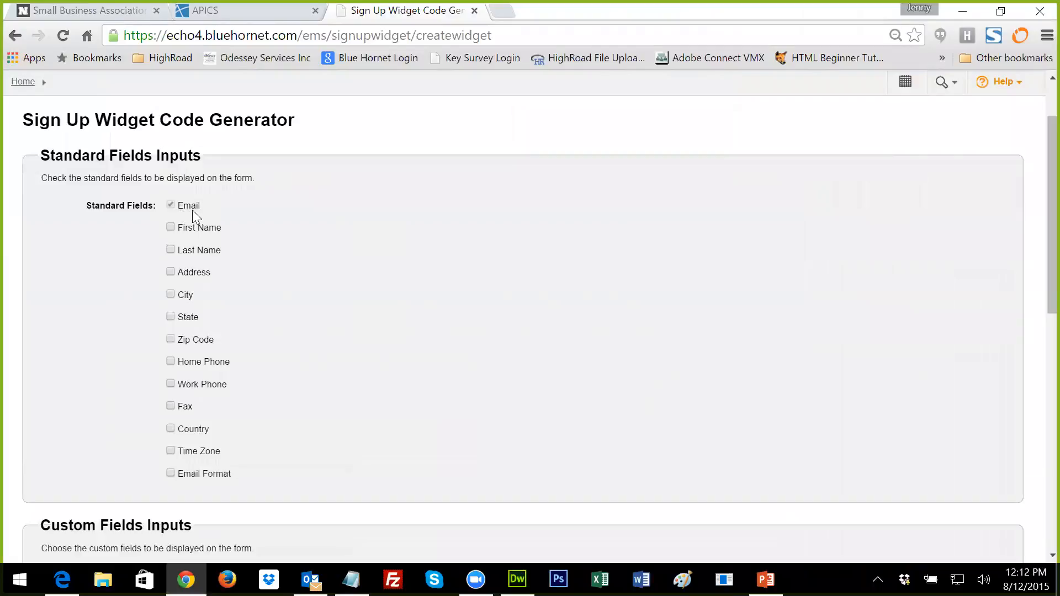
Step: Tick First Name, Last Name and Country as standard fields for the widget
click(170, 227)
click(170, 429)
scroll(307, 462, down, 1)
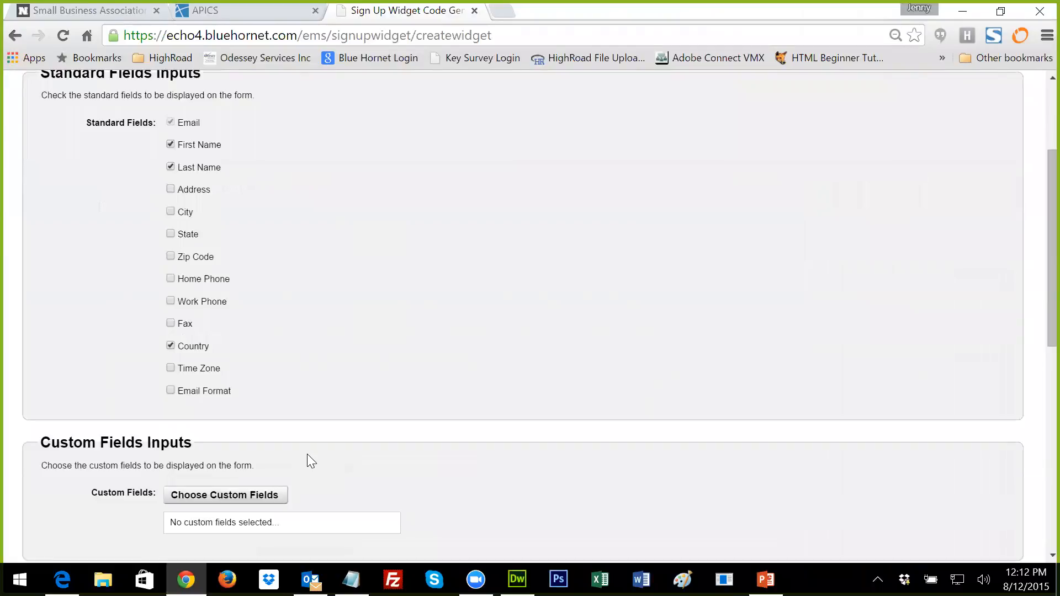
scroll(307, 454, down, 1)
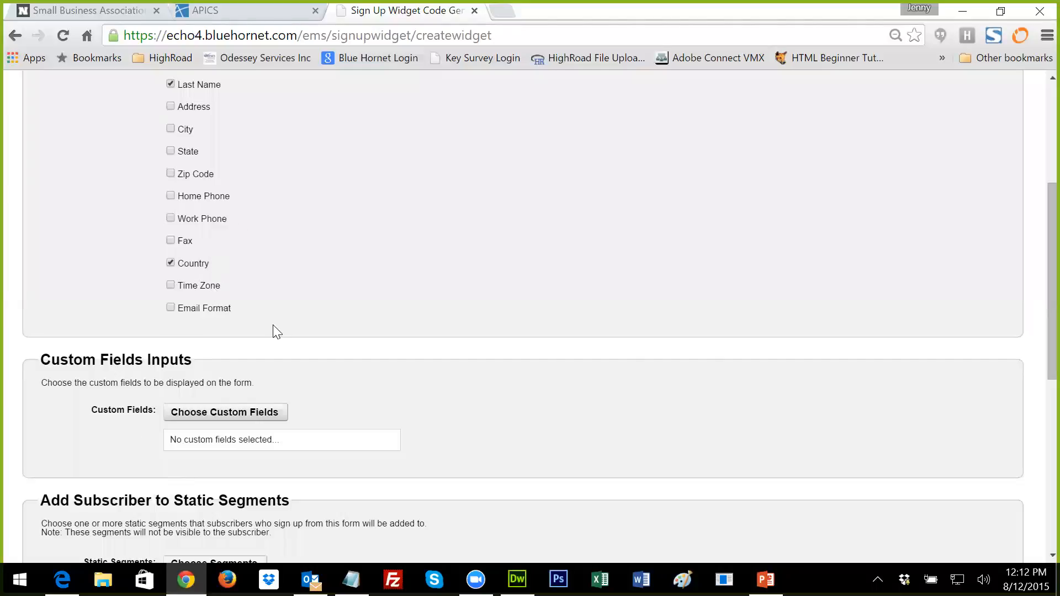
scroll(292, 335, down, 3)
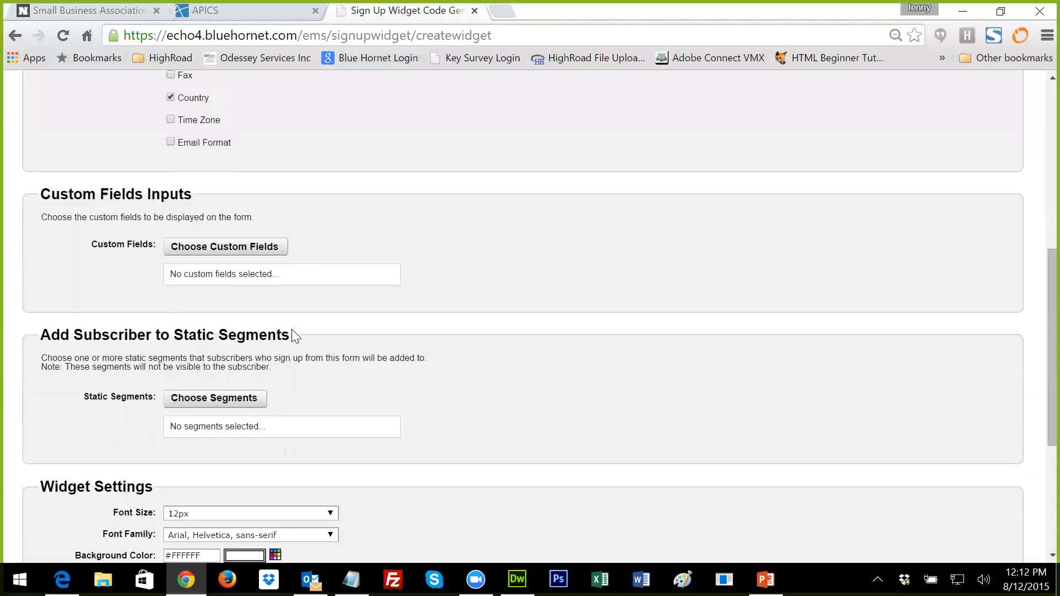
scroll(293, 334, down, 1)
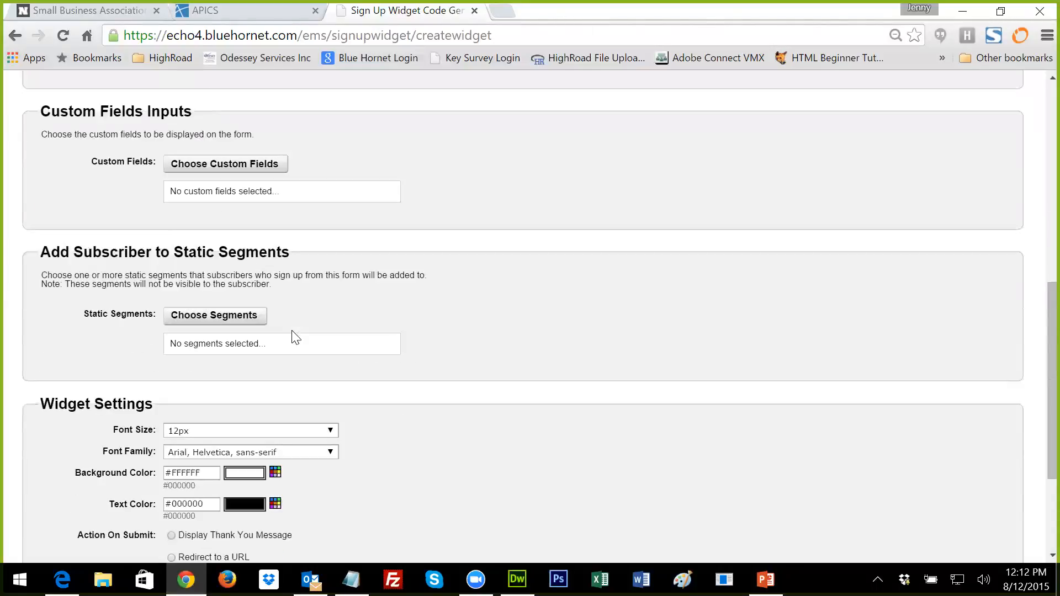
Step: Add the Weekly Newsletter static segment, found by searching %weekly%, to the widget
click(199, 320)
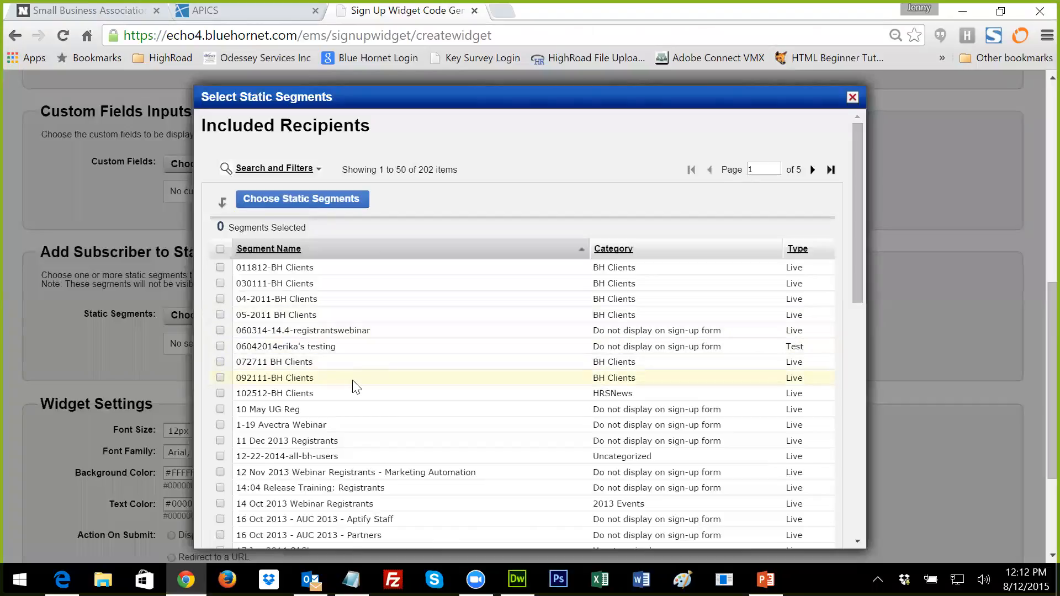
click(273, 169)
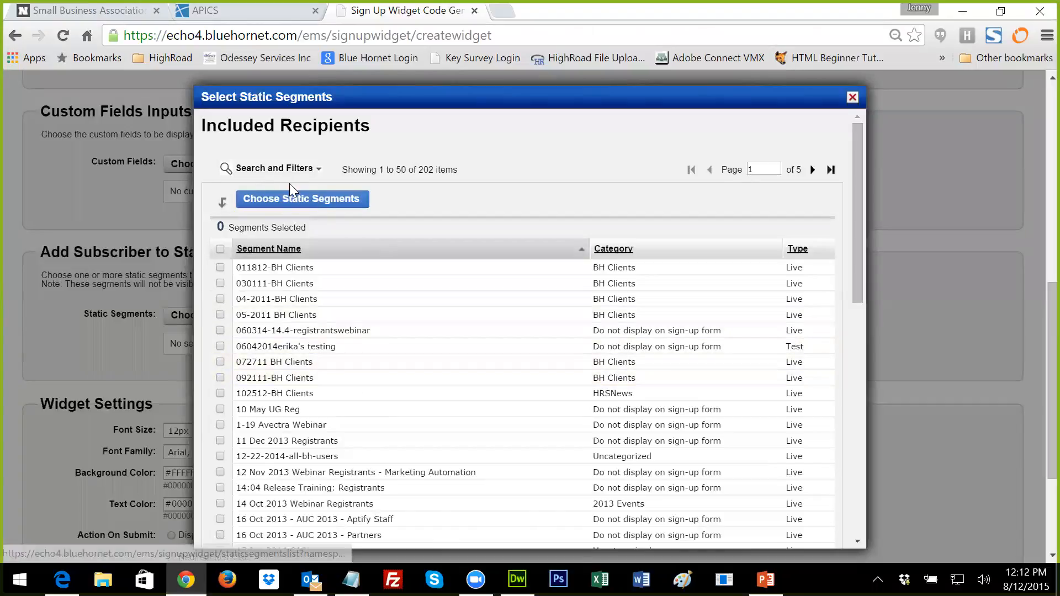
text(%wee)
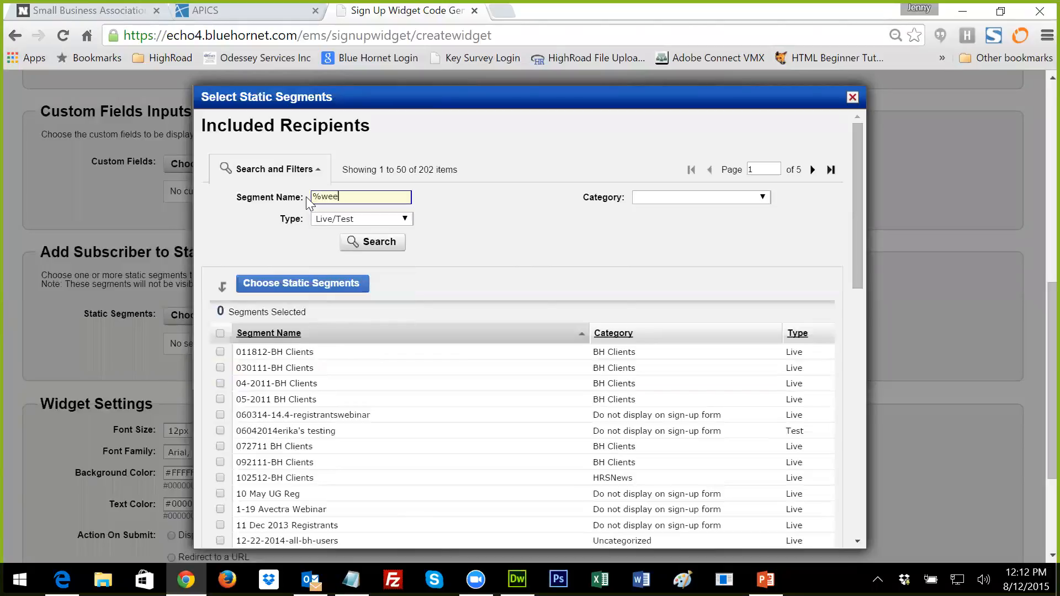
text(kly%)
click(350, 239)
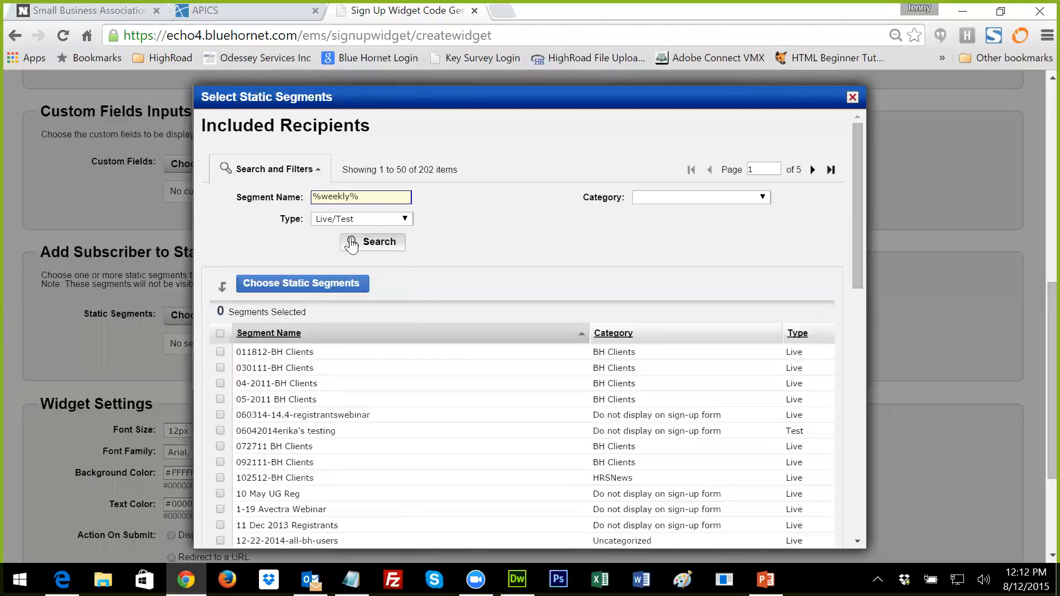
click(220, 353)
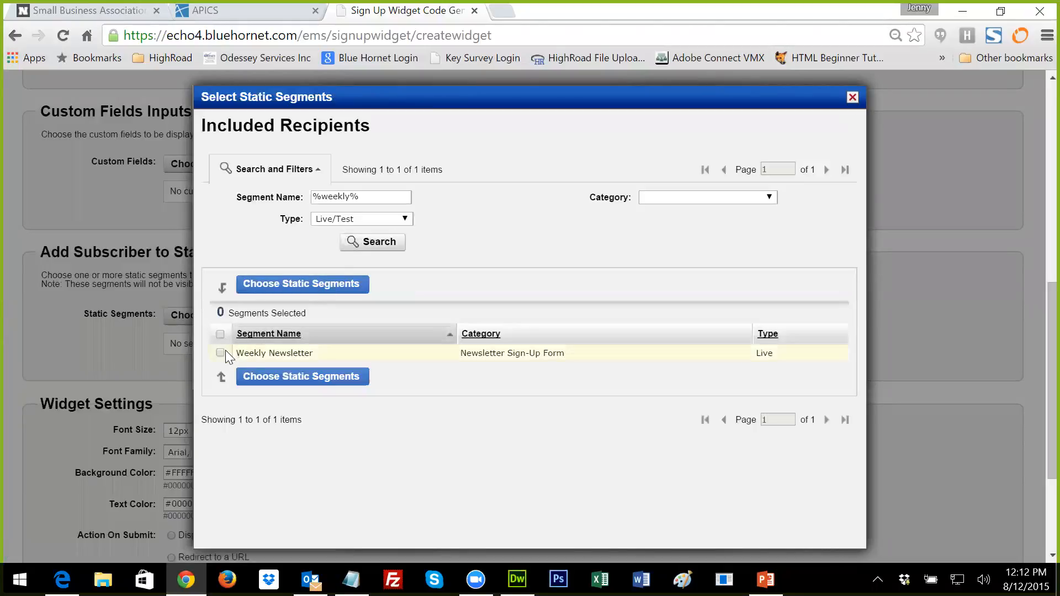
click(252, 376)
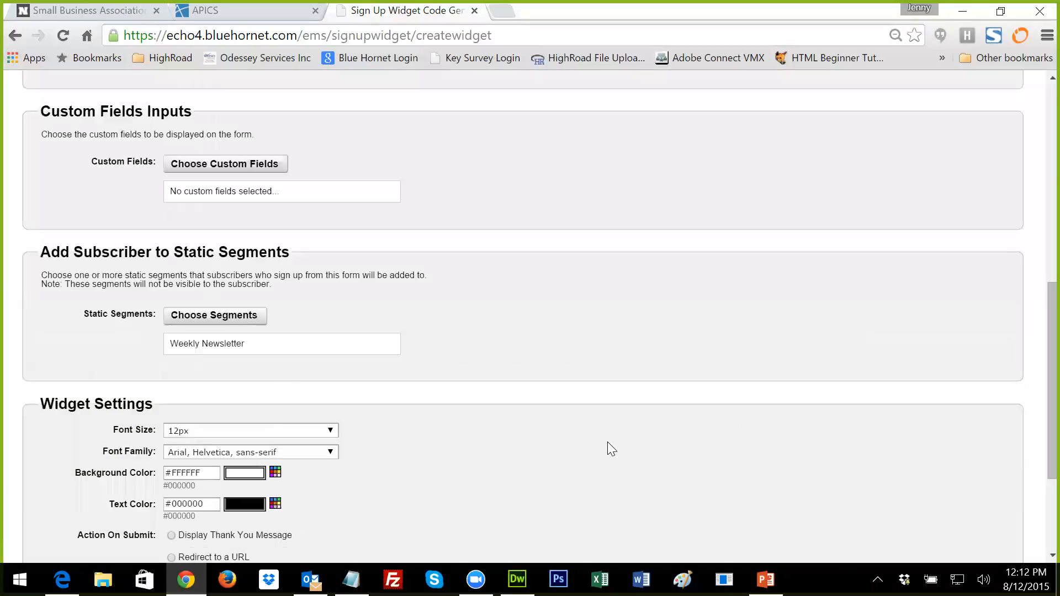
Step: Keep Arial as the widget's font family
scroll(607, 441, down, 2)
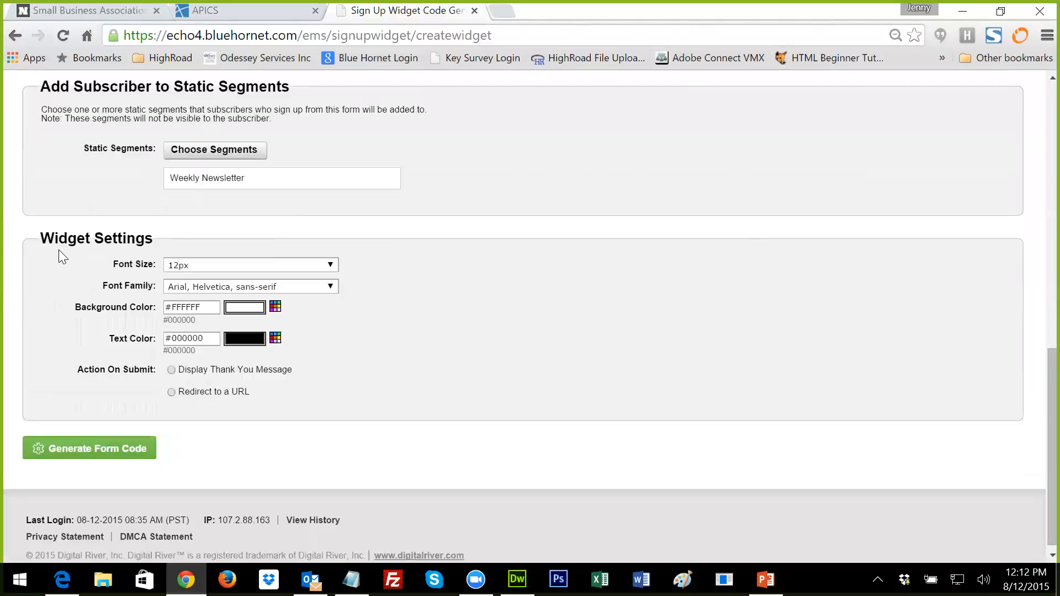
click(310, 289)
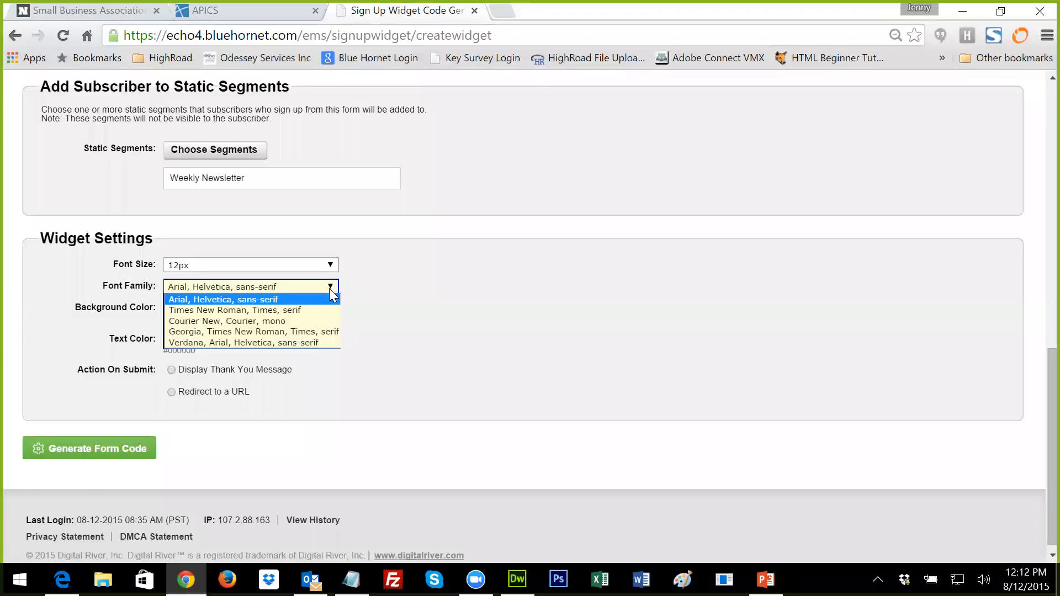
click(329, 288)
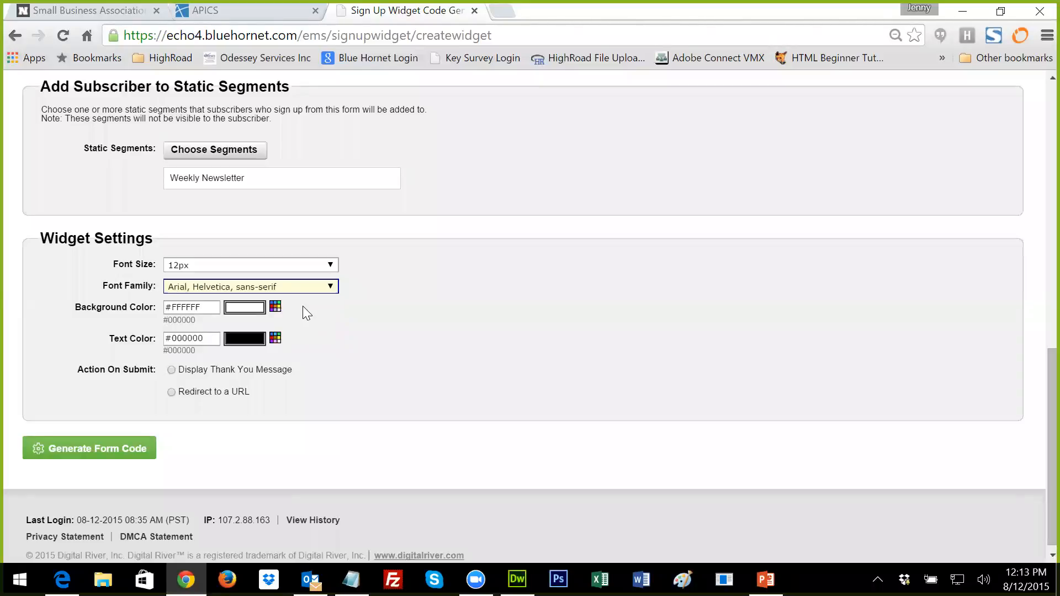
click(332, 287)
click(332, 286)
Step: Show a thank-you message after submission, trimmed to 'Thank you. Your information has been submitted.'
click(172, 370)
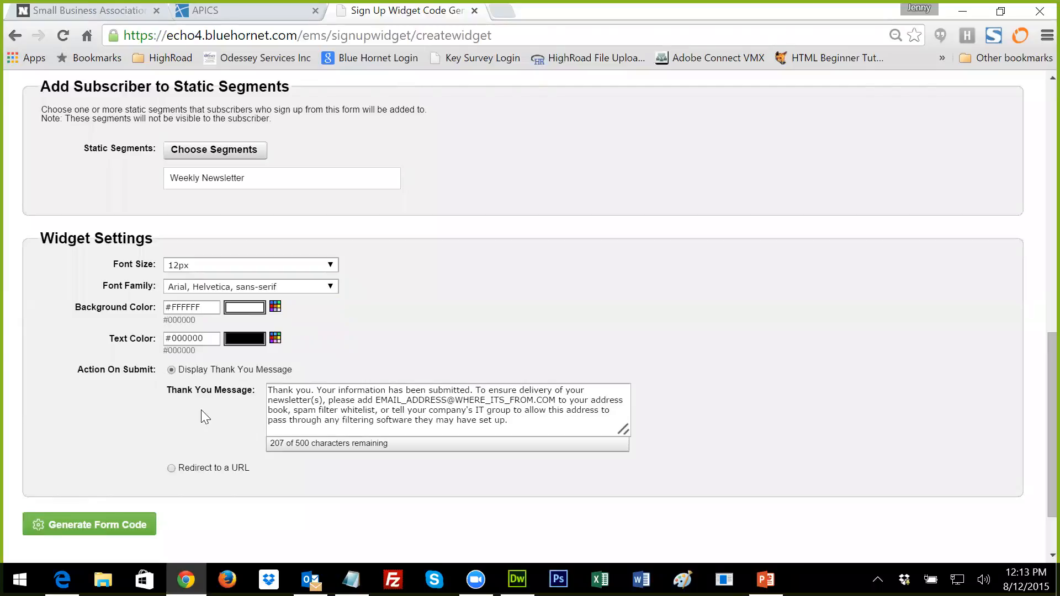
click(171, 468)
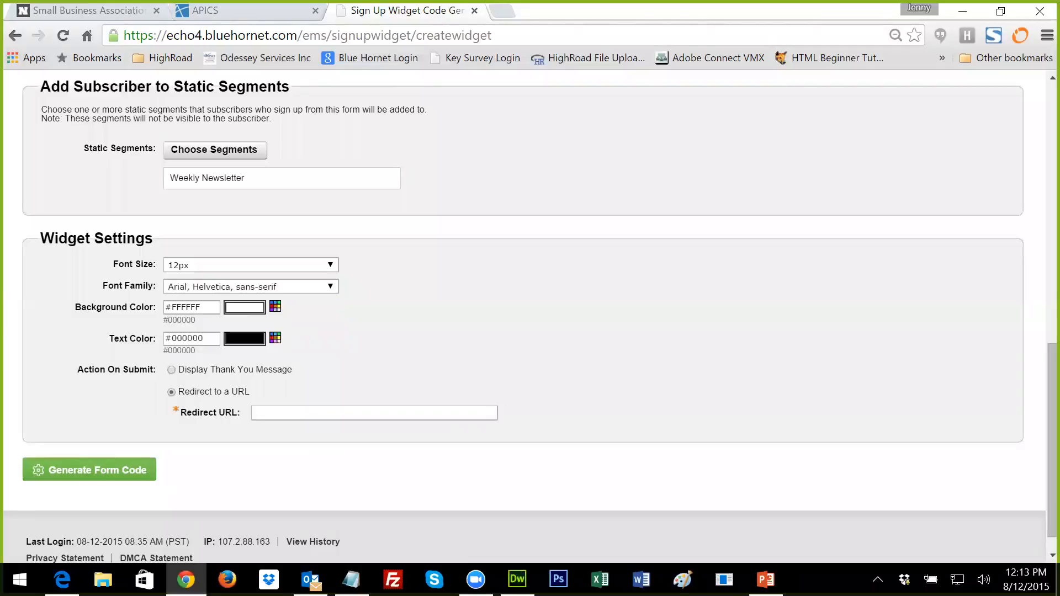
click(172, 369)
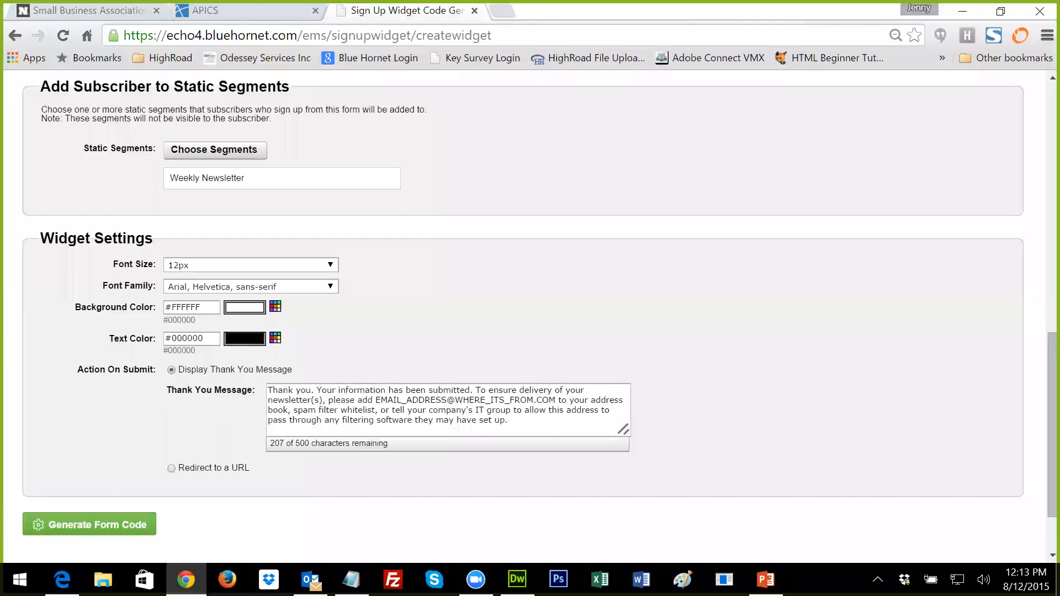
drag(476, 390, 508, 421)
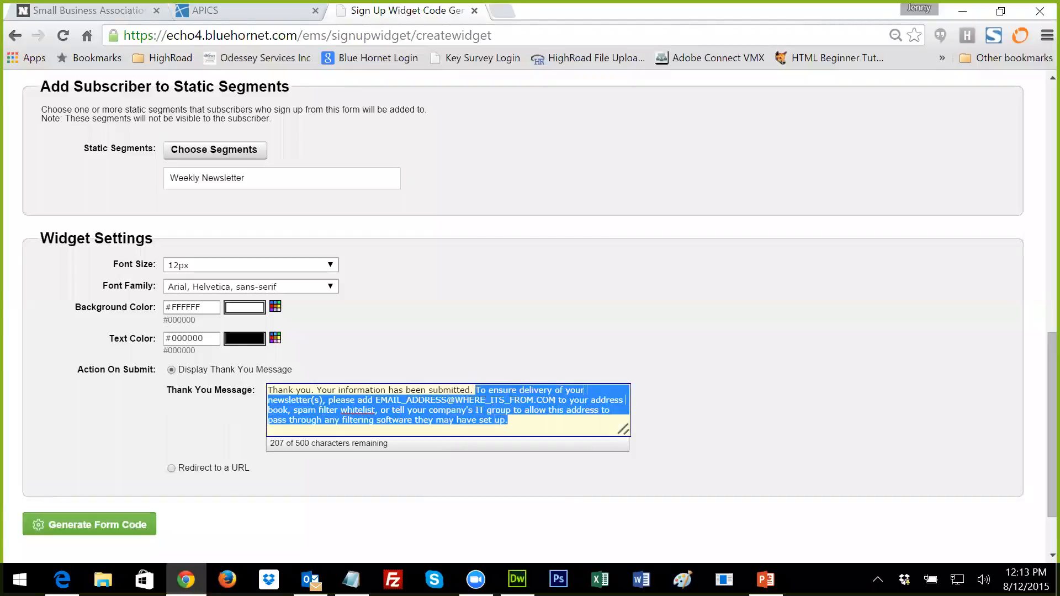
key(BackSpace)
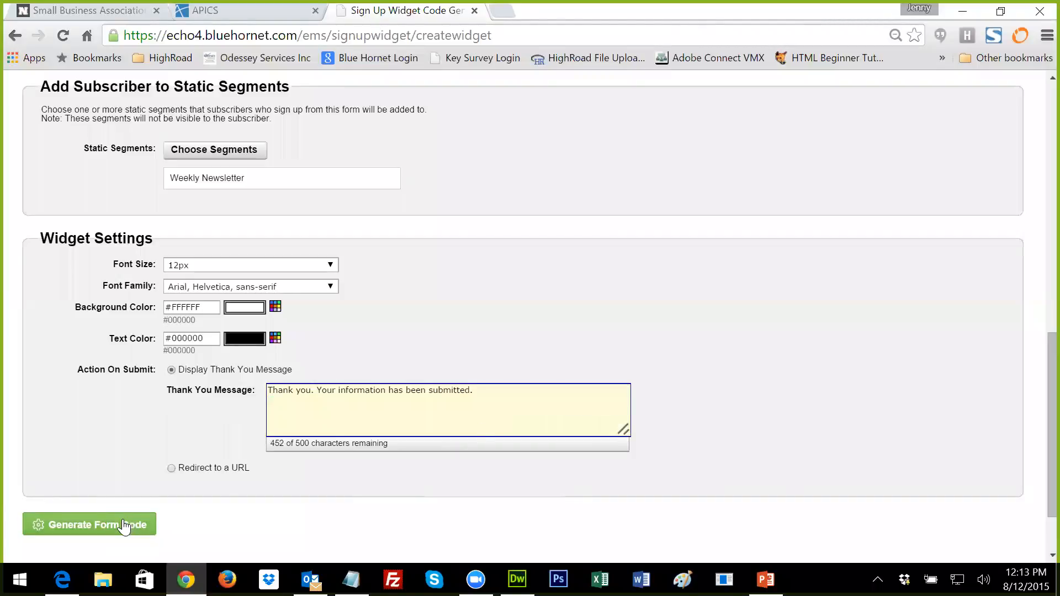
Step: Generate the form code, check the Country field in the preview, and select all the code
click(124, 525)
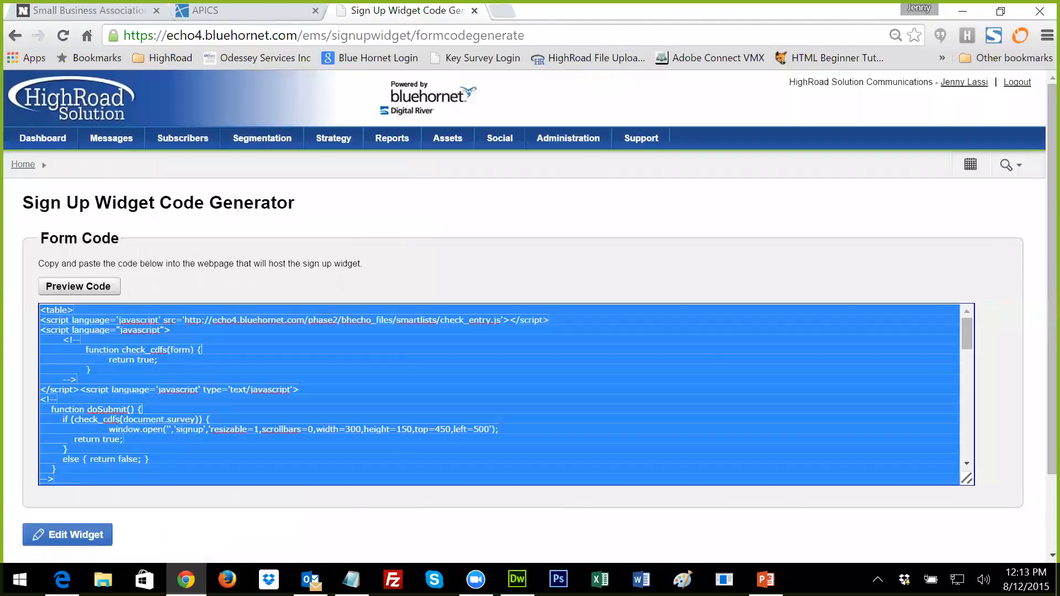
click(98, 287)
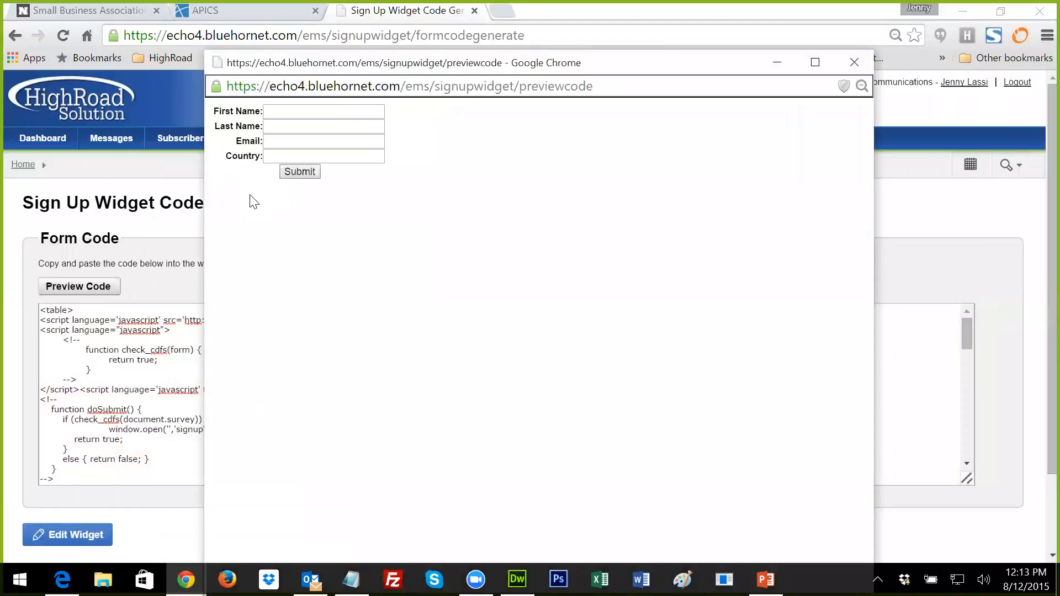
click(270, 162)
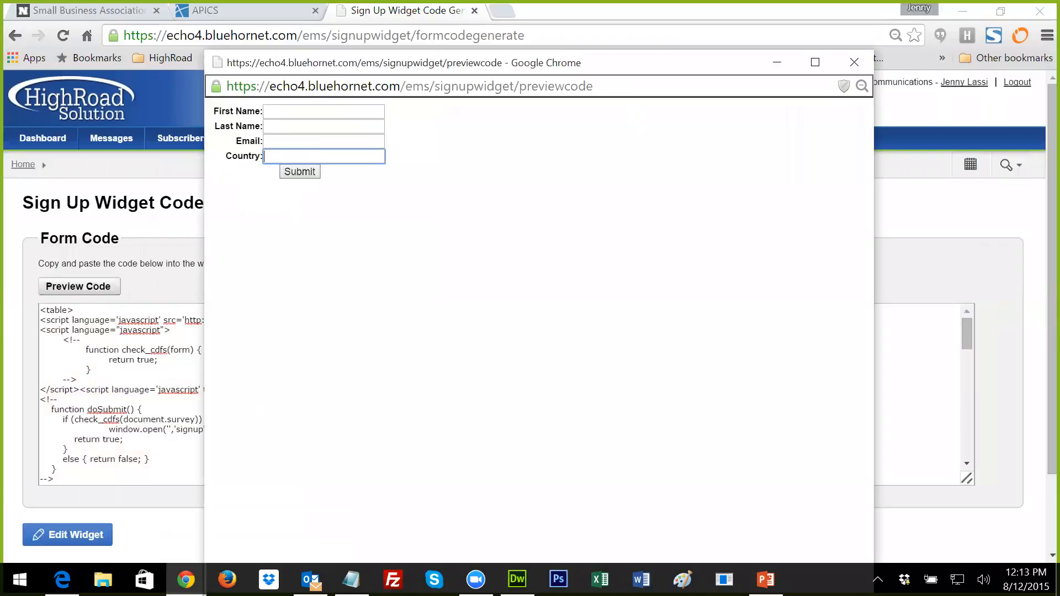
click(848, 64)
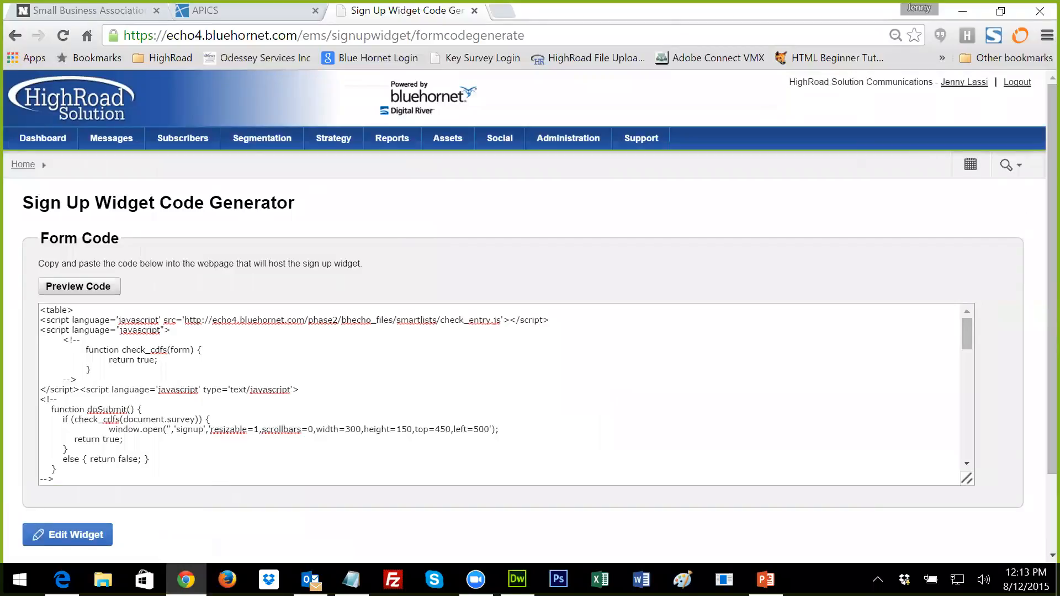
drag(40, 309, 145, 480)
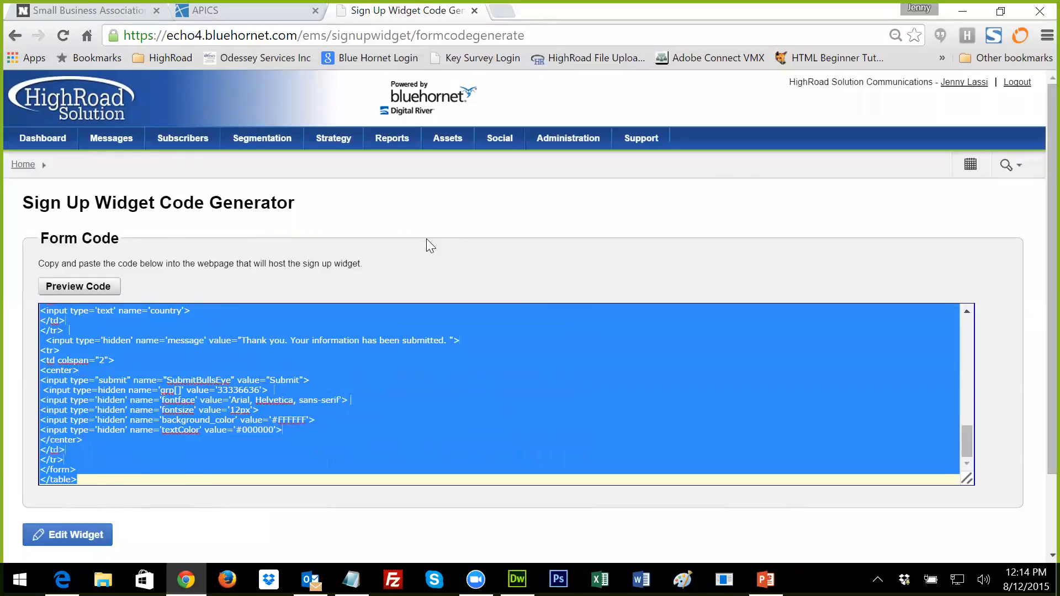
Step: Create a sign-up form named 'Newsletter Sign-Up' (internal and public title) and open its draft
mouse_move(182, 142)
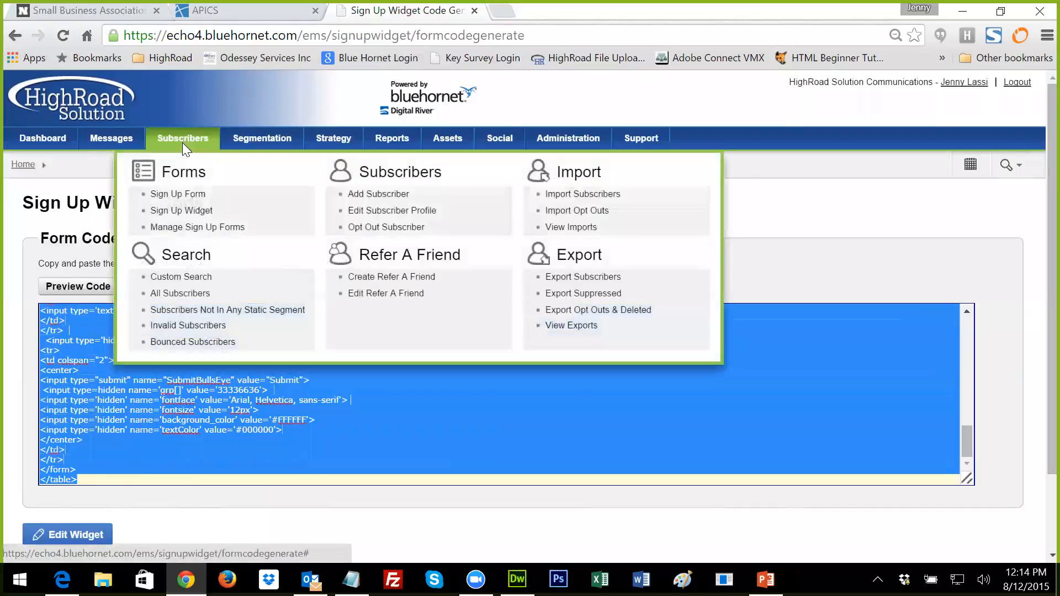
click(180, 223)
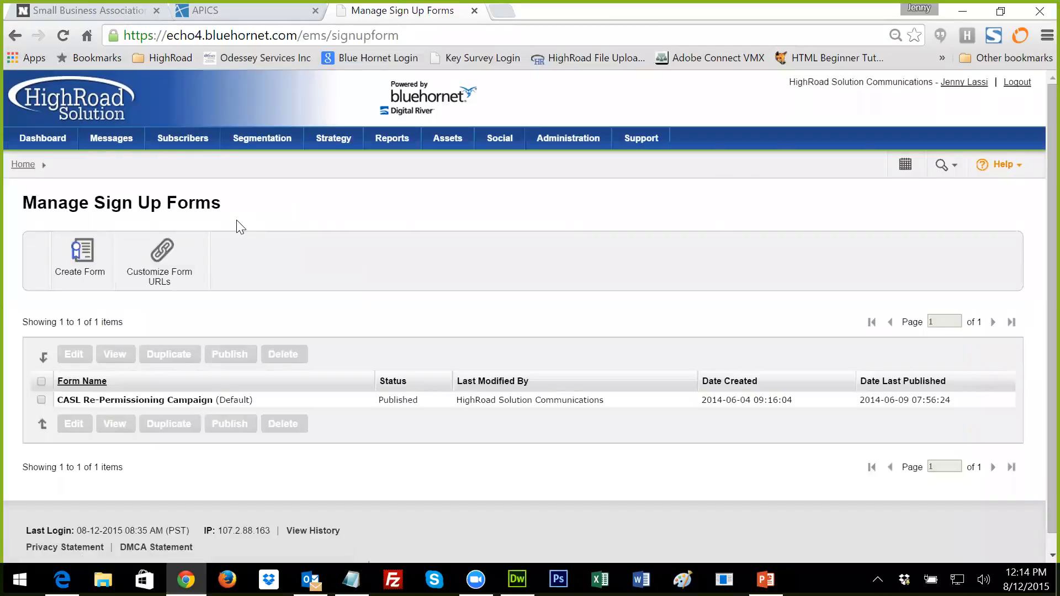
click(82, 269)
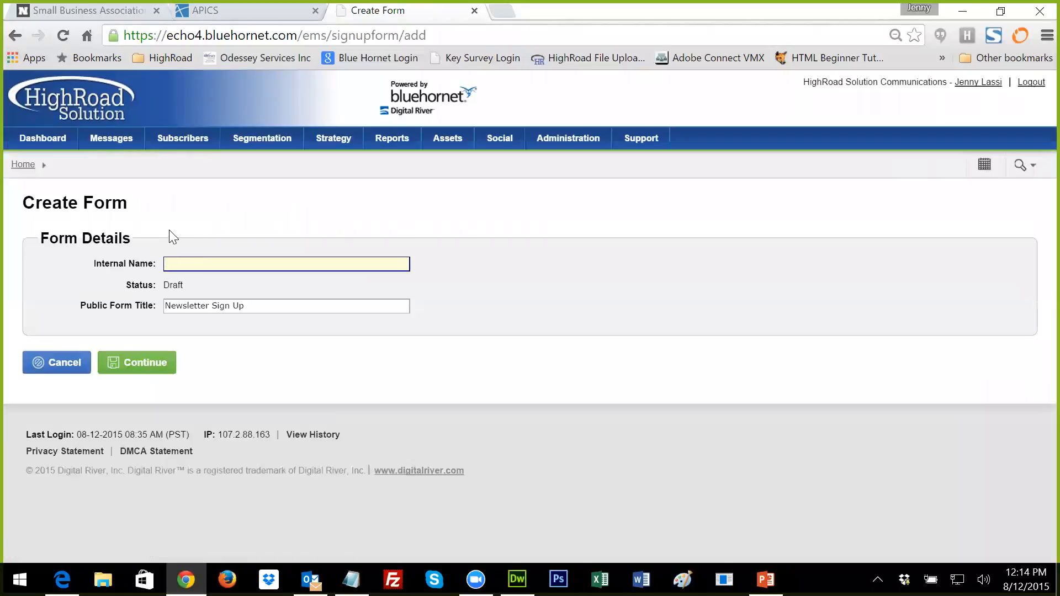
text(Newsletter Sign-Up)
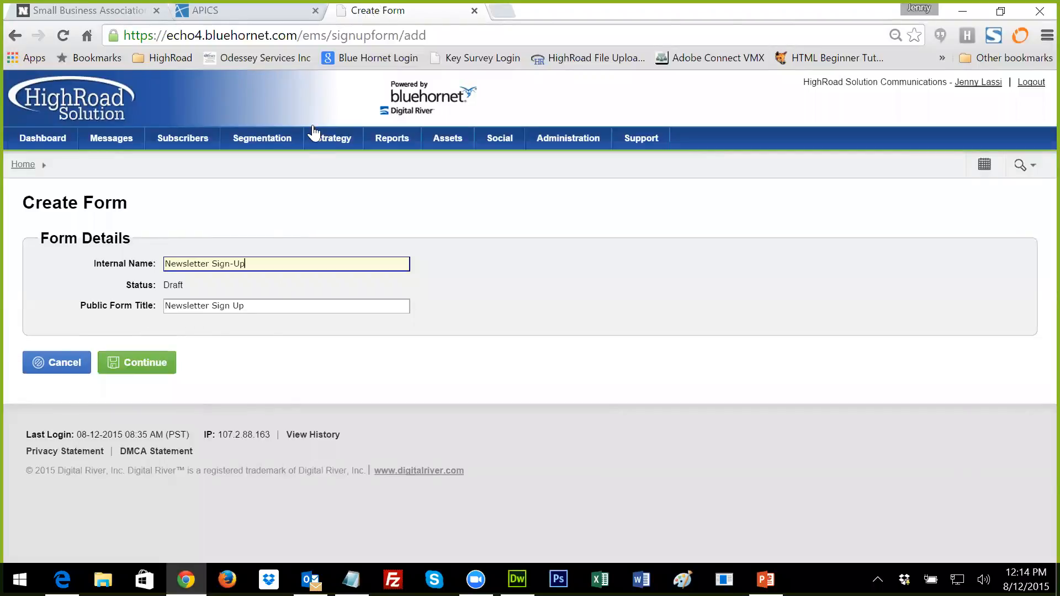
click(229, 307)
key(BackSpace)
text(-)
click(166, 364)
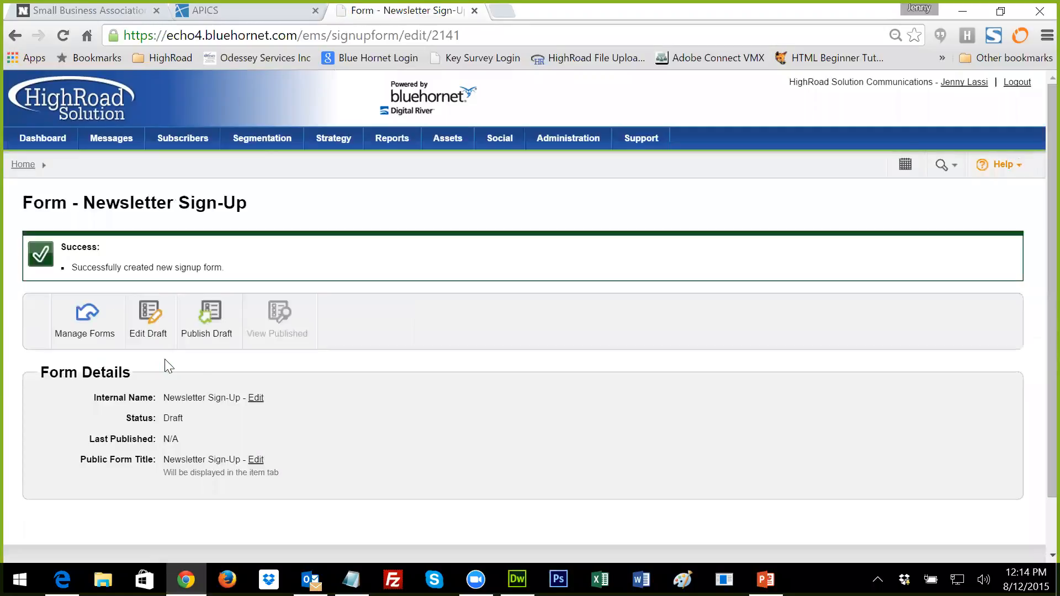
scroll(362, 388, down, 2)
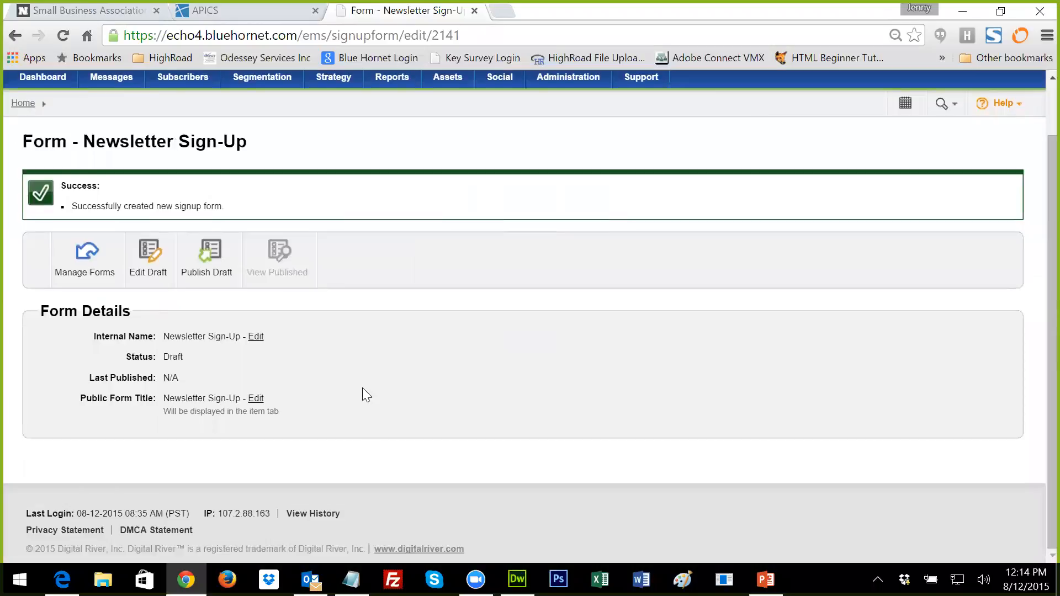
click(150, 262)
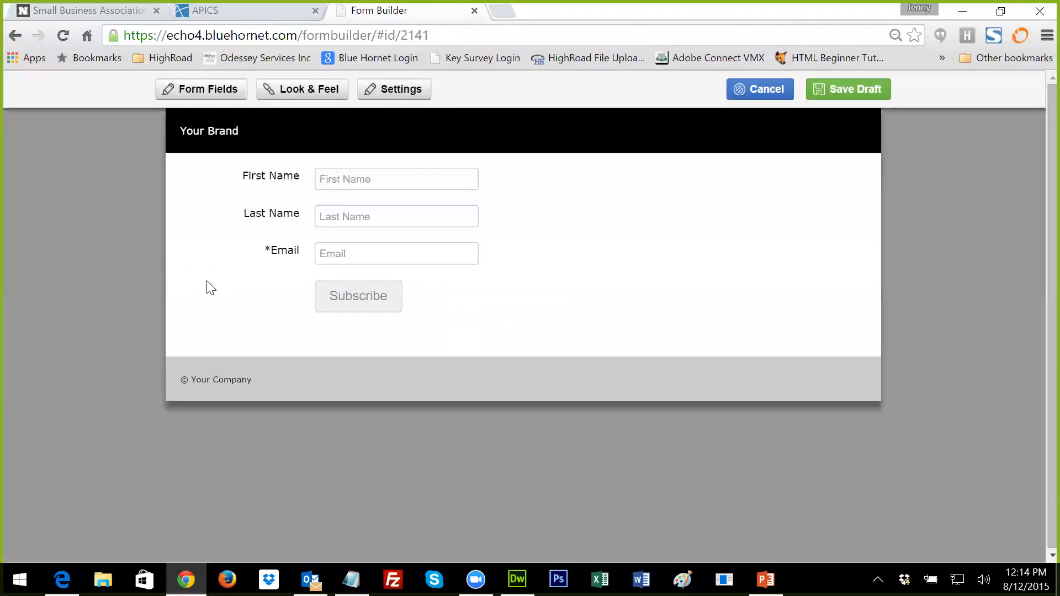
Step: Add a required Country field using the Select Menu of Countries input type
click(204, 91)
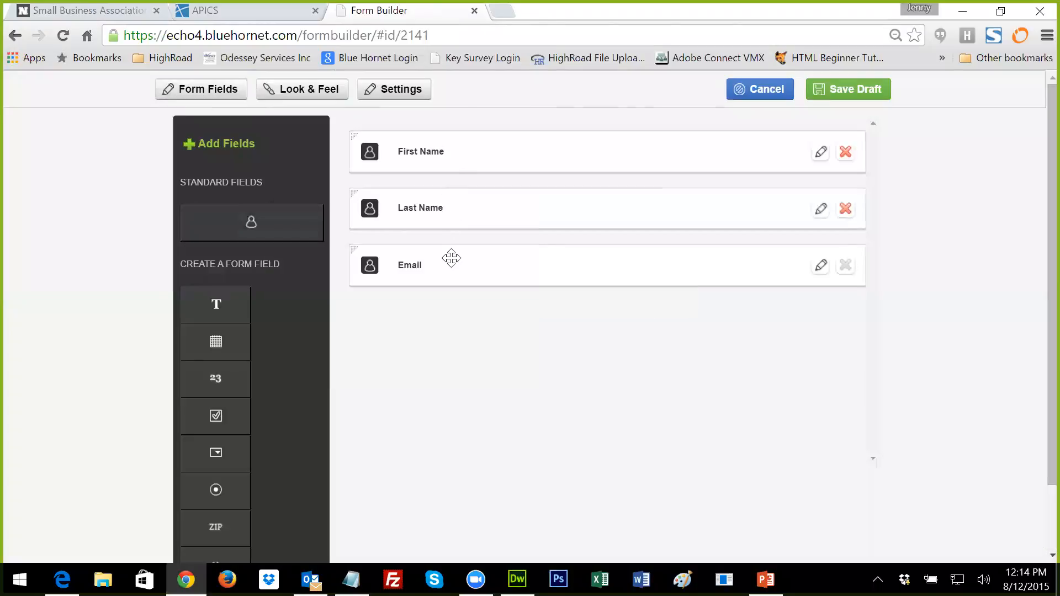
mouse_move(284, 227)
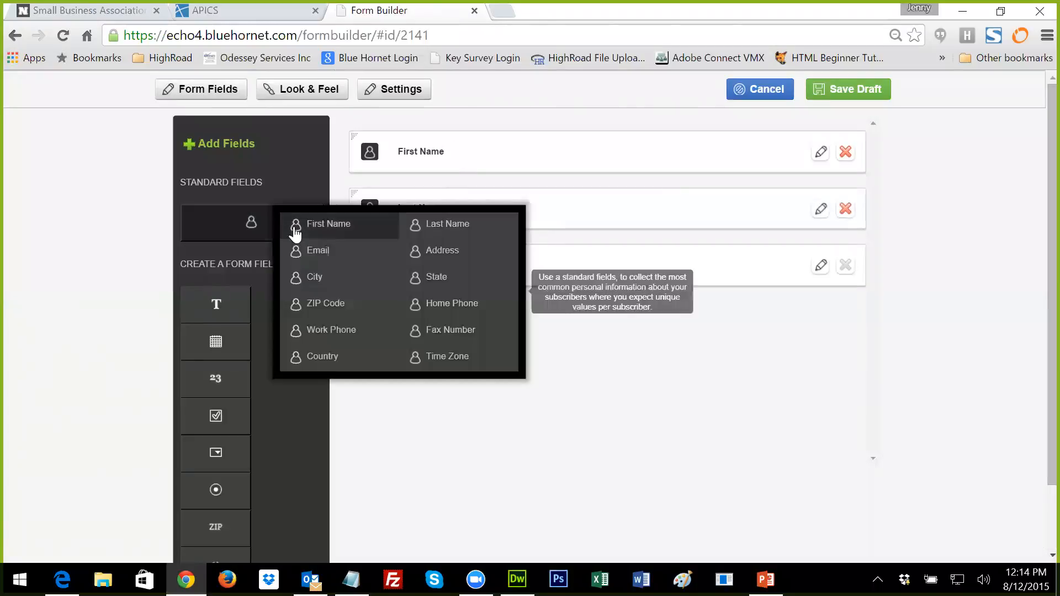
click(315, 359)
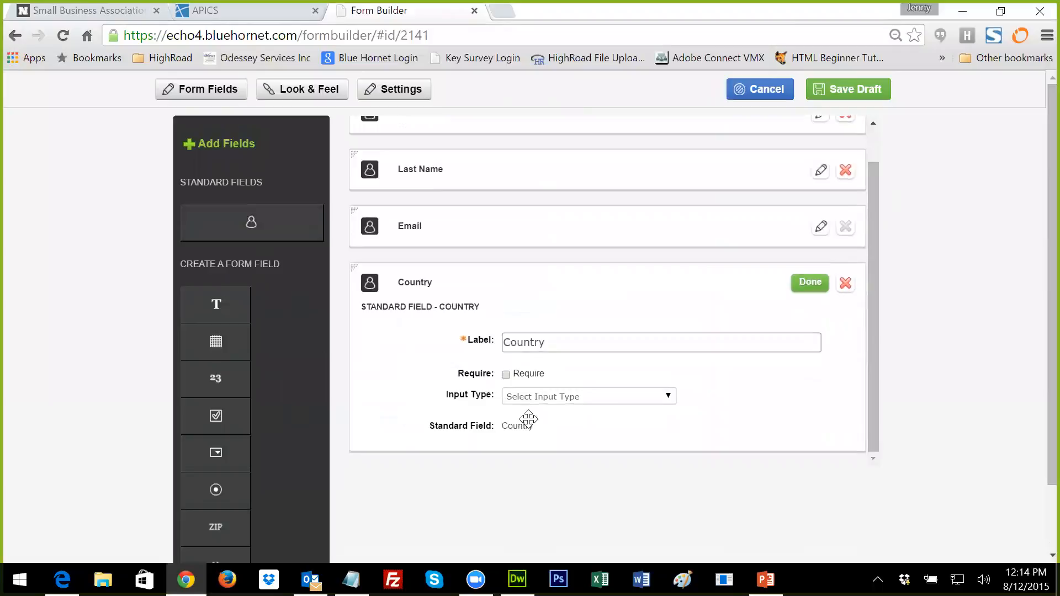
click(667, 402)
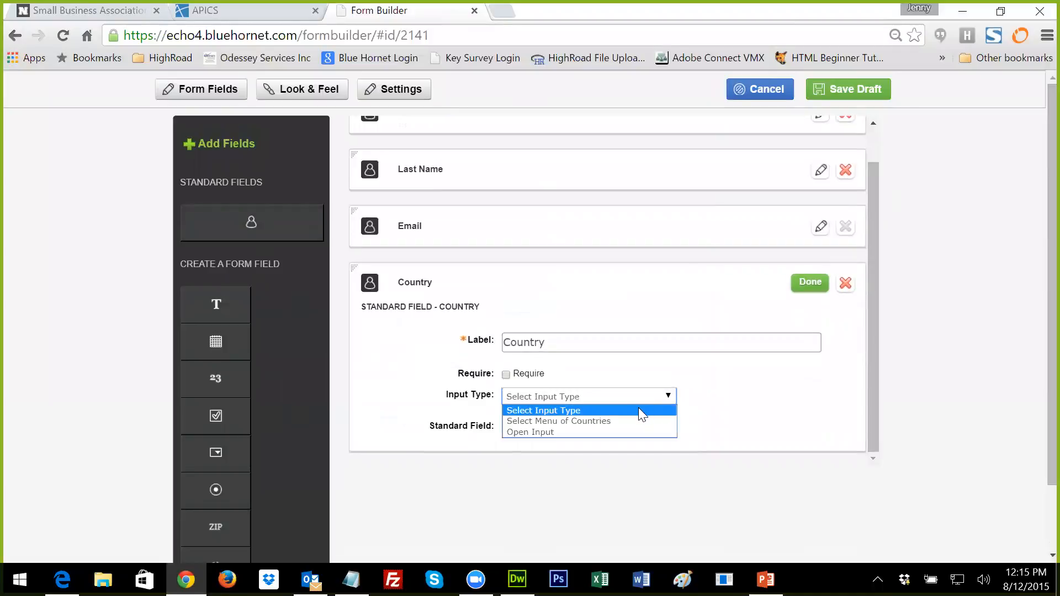
click(630, 422)
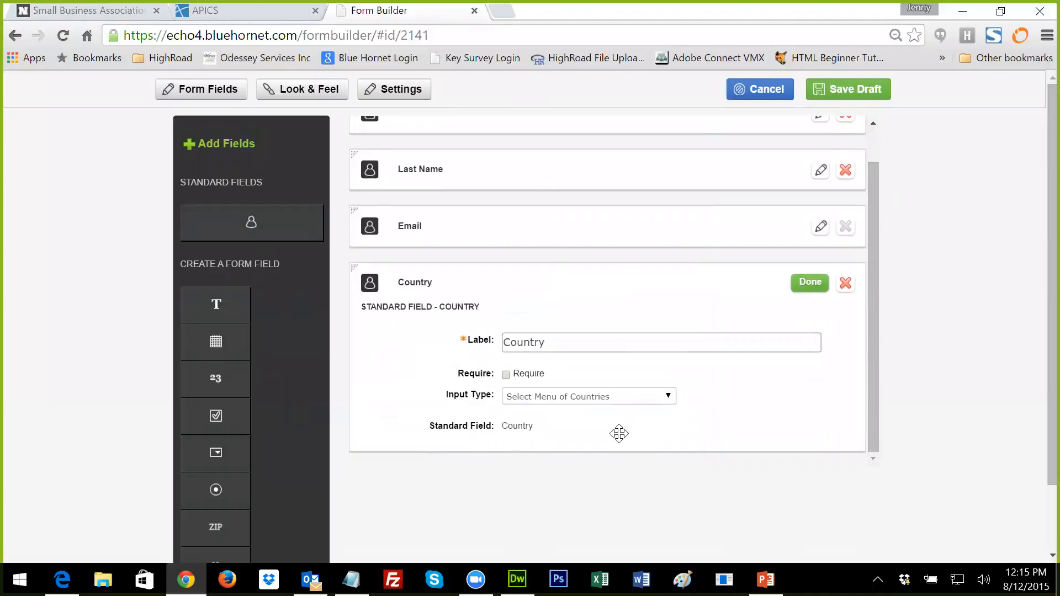
click(506, 375)
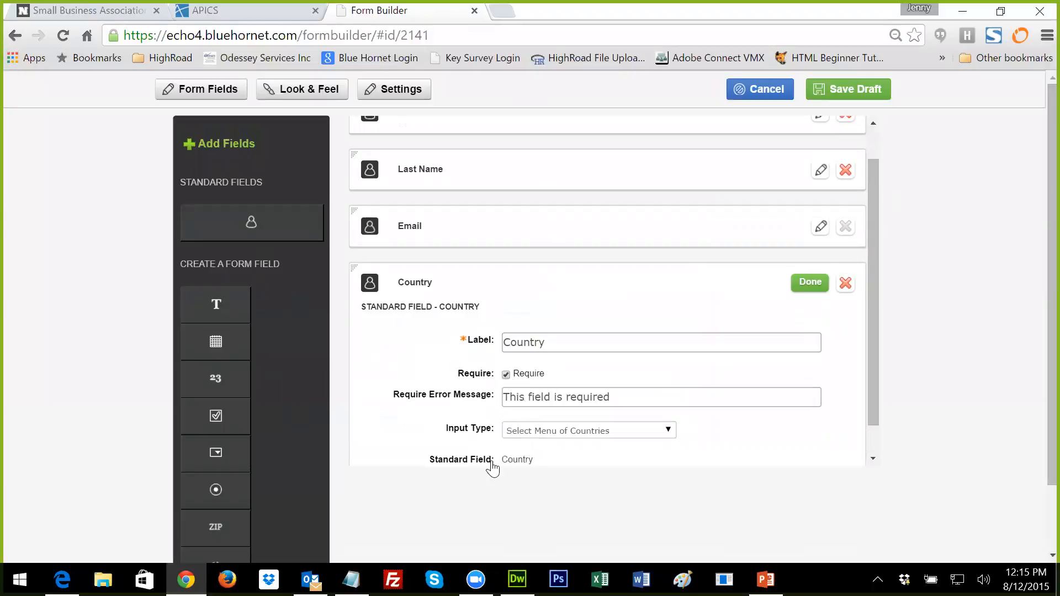
scroll(467, 485, down, 2)
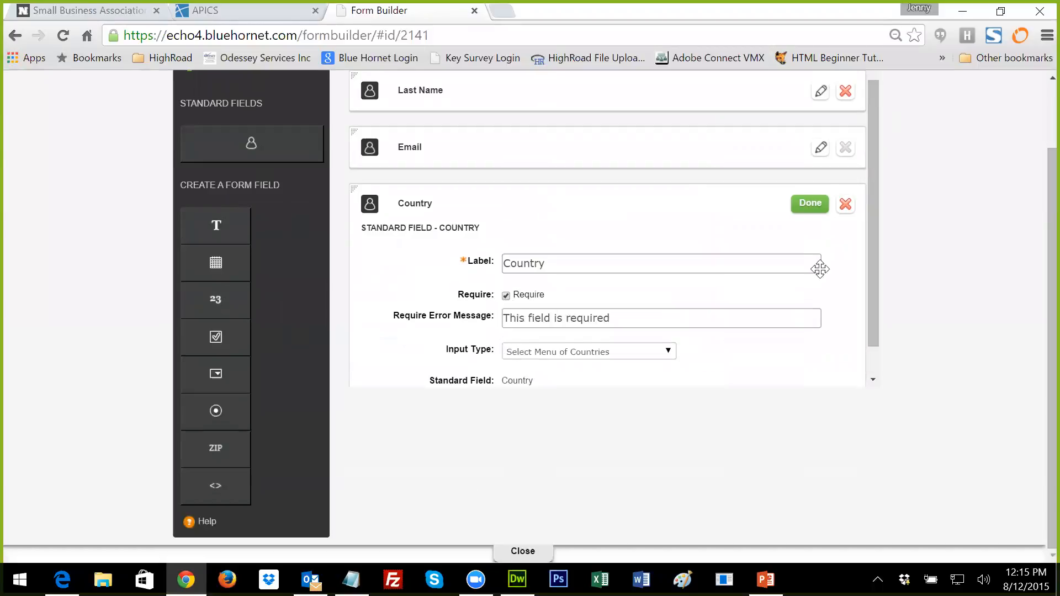
click(804, 206)
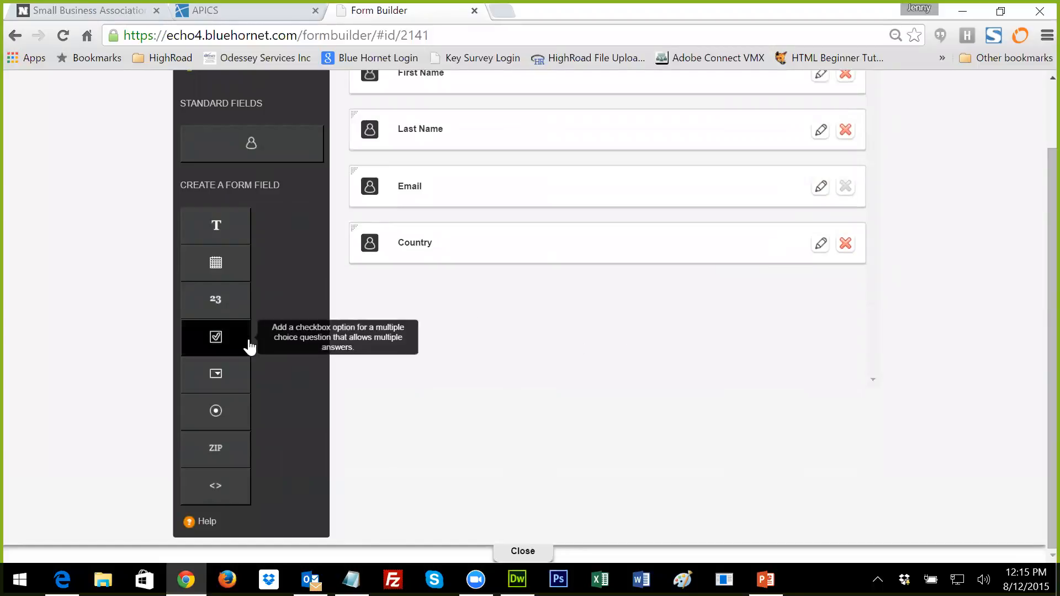
scroll(476, 285, up, 2)
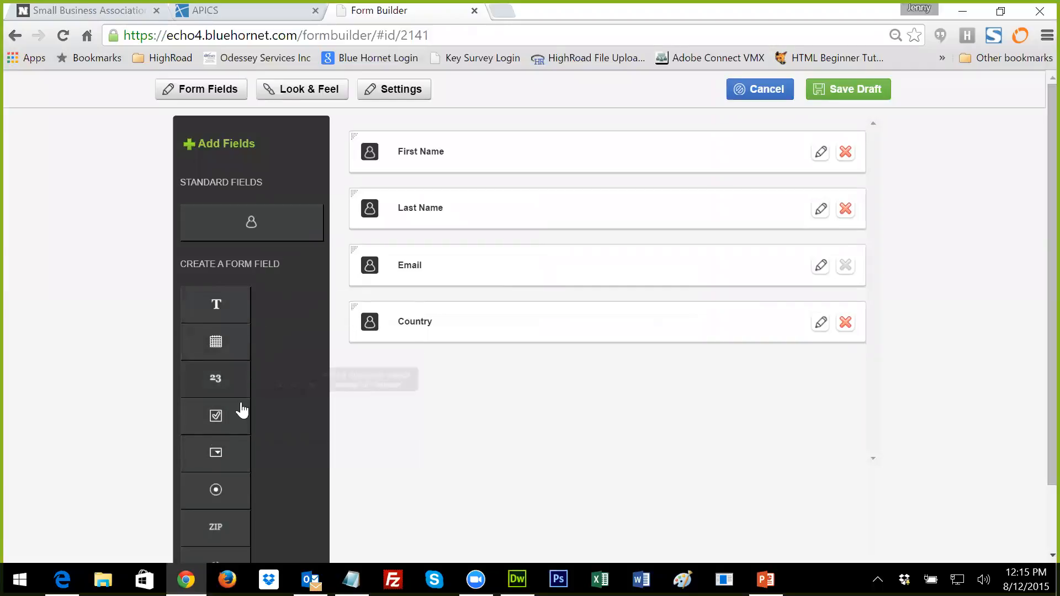
Step: Add a checkbox field labelled 'Available Email Newsletters' and open the segment chooser for its first option
click(216, 419)
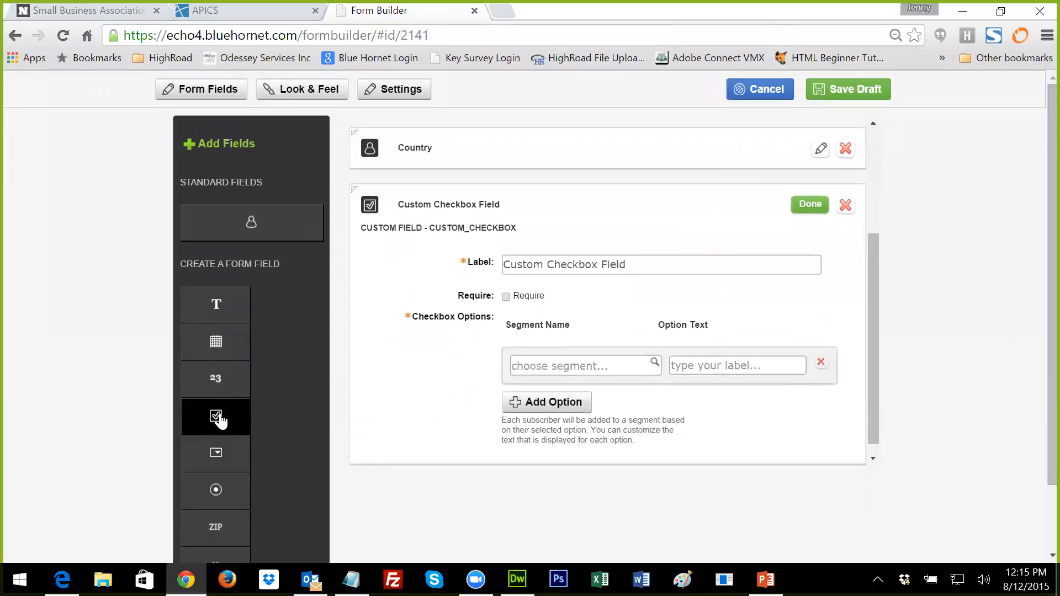
click(577, 253)
drag(627, 252, 477, 255)
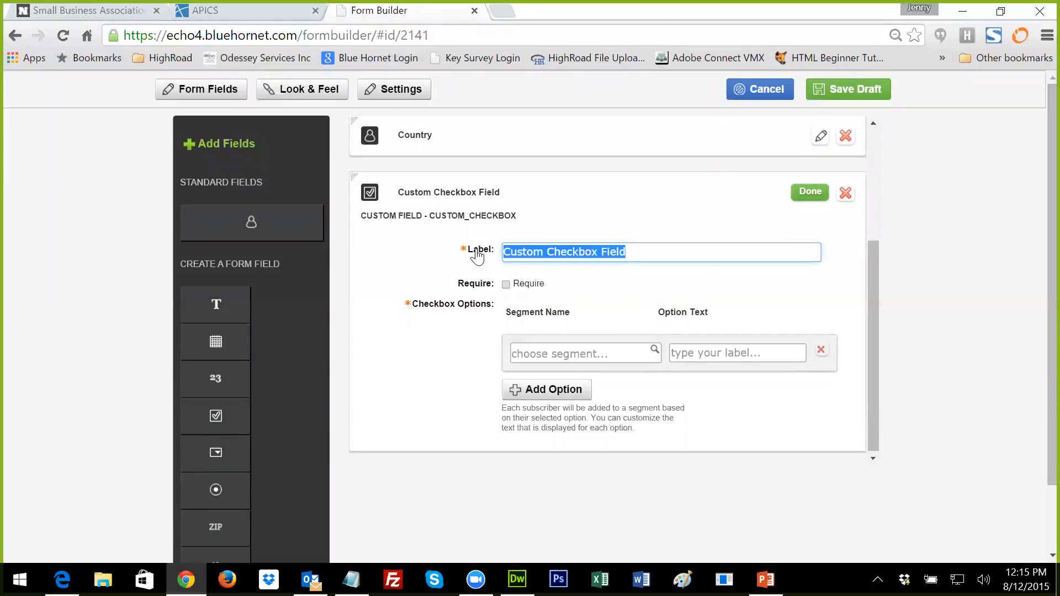
text(Ac)
text(ailable )
text(Ne)
key(BackSpace)
key(BackSpace)
key(BackSpace)
text(Email Newsletters)
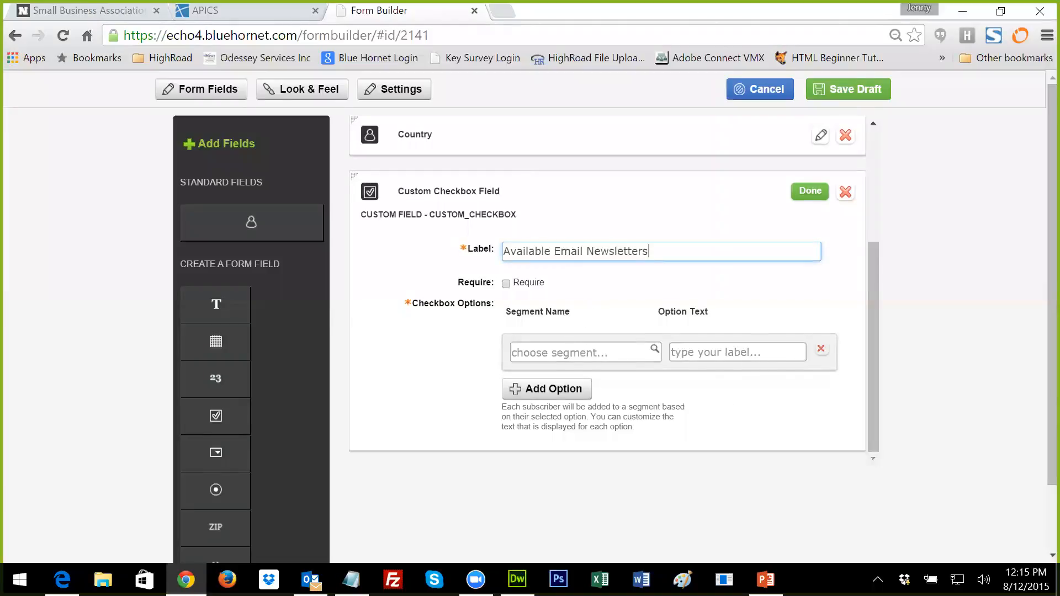
click(651, 353)
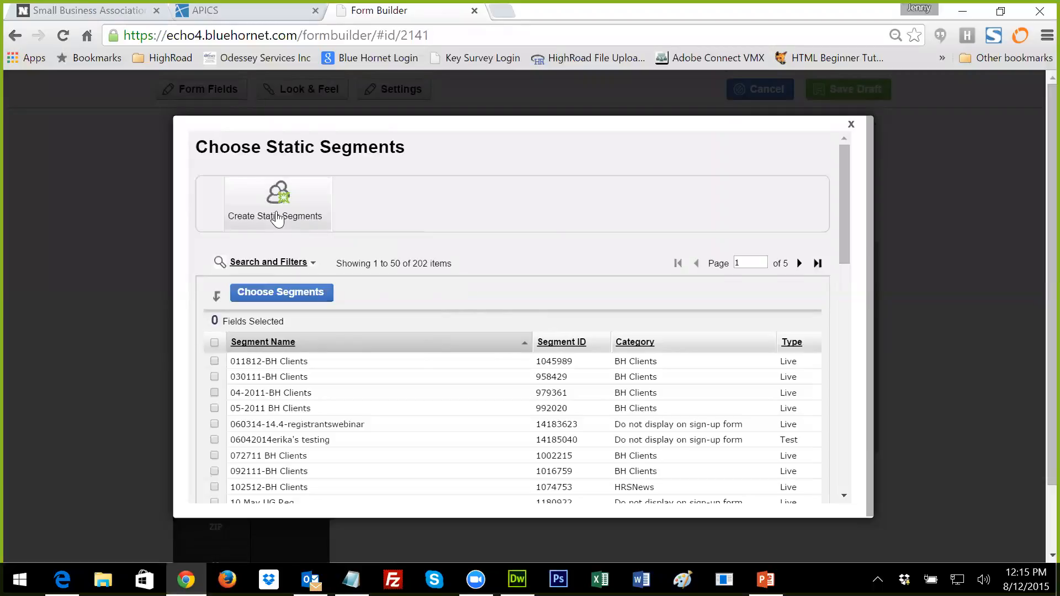
Step: Set Daily Newsletter as the first checkbox option, found by searching %dai
click(280, 263)
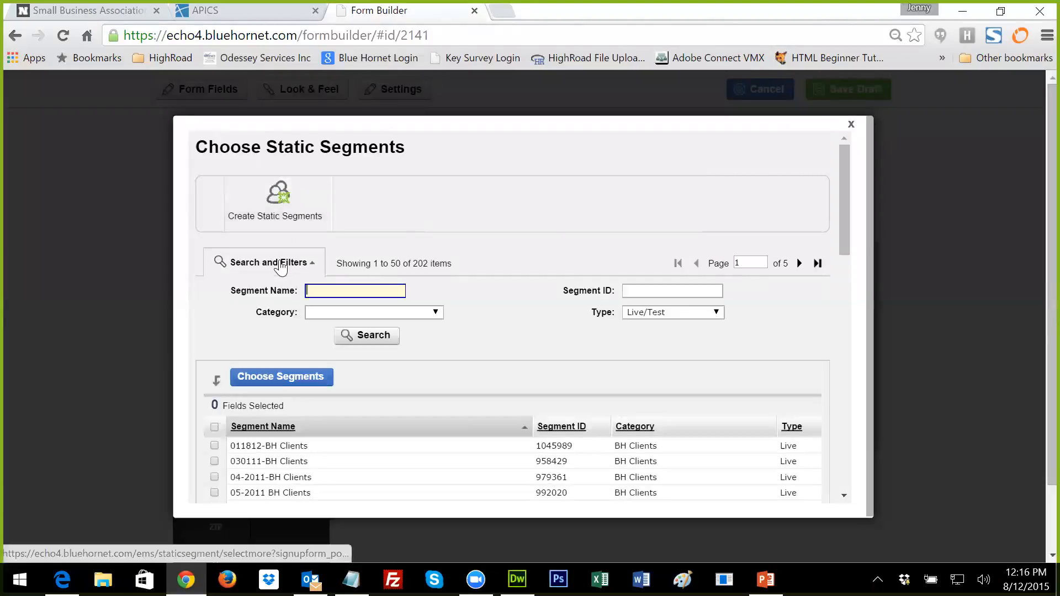
text(%daily%)
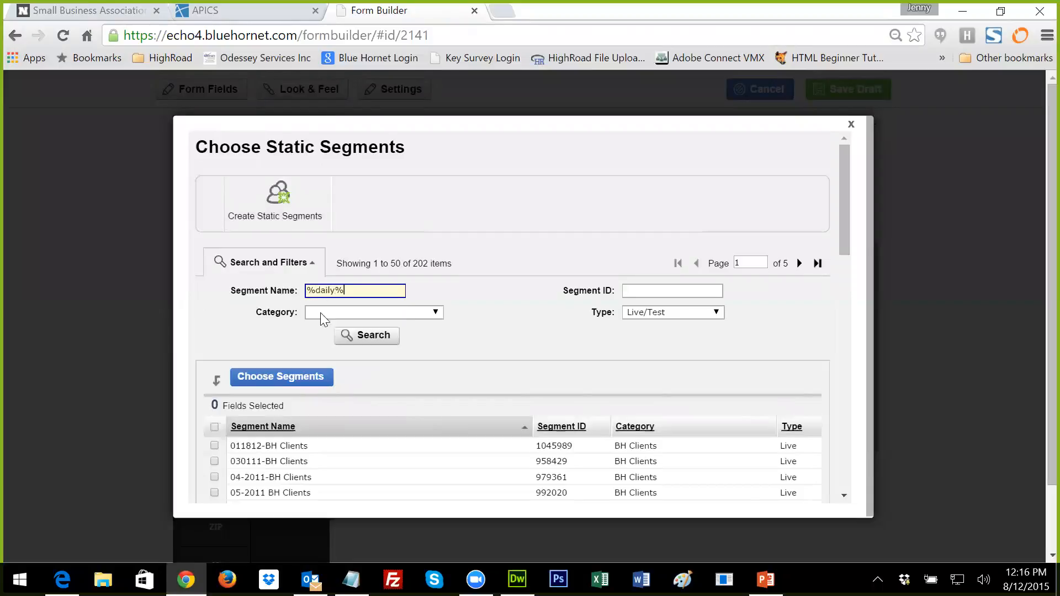
click(387, 335)
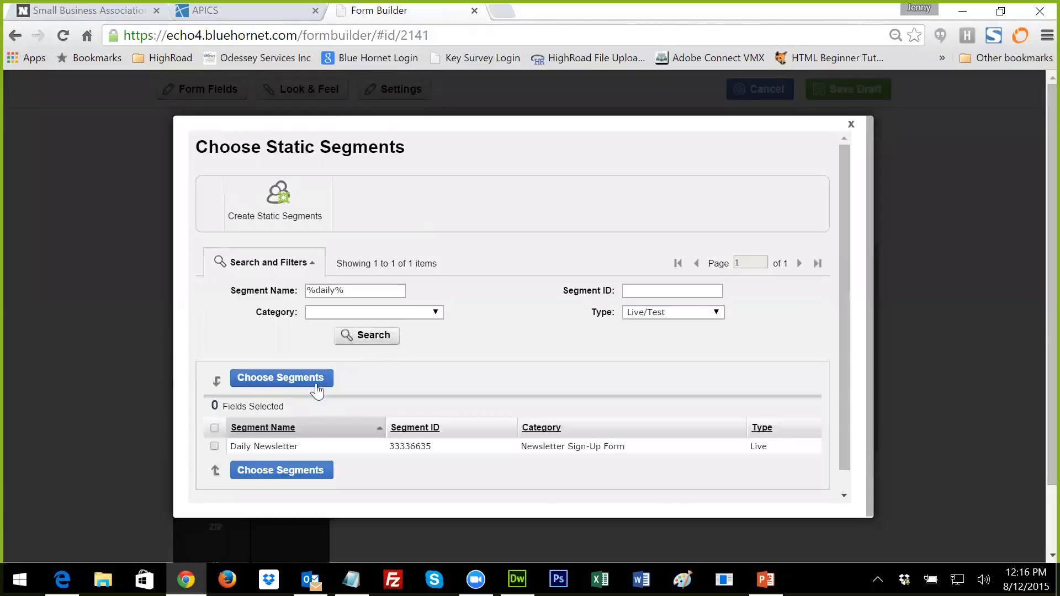
click(214, 447)
click(243, 471)
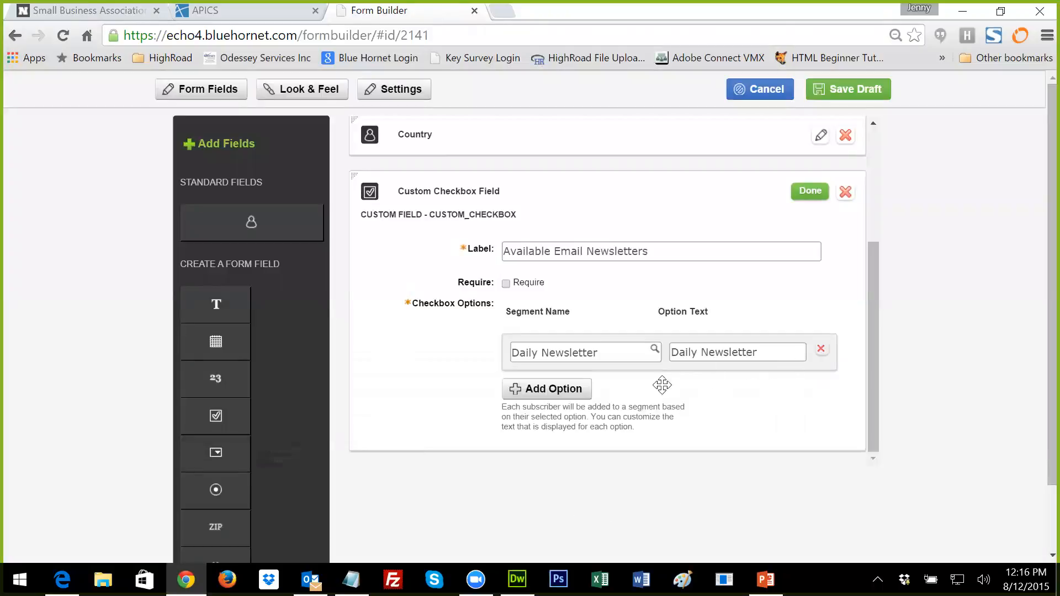
Step: Add Weekly Newsletter as the second checkbox option, found by searching %weekly%
click(582, 391)
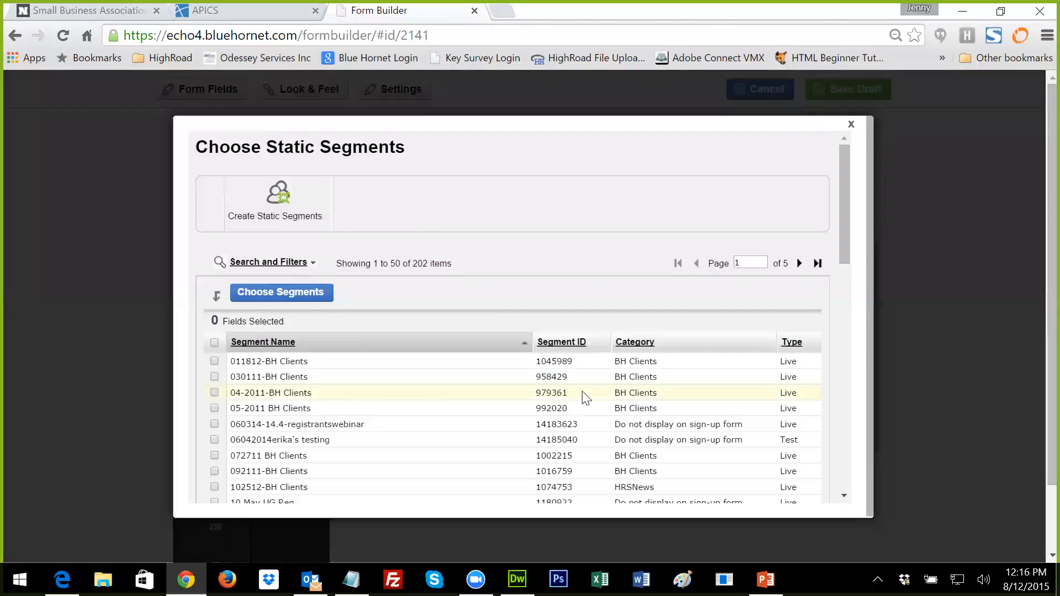
click(238, 263)
text(%weekly%)
key(Tab)
click(353, 338)
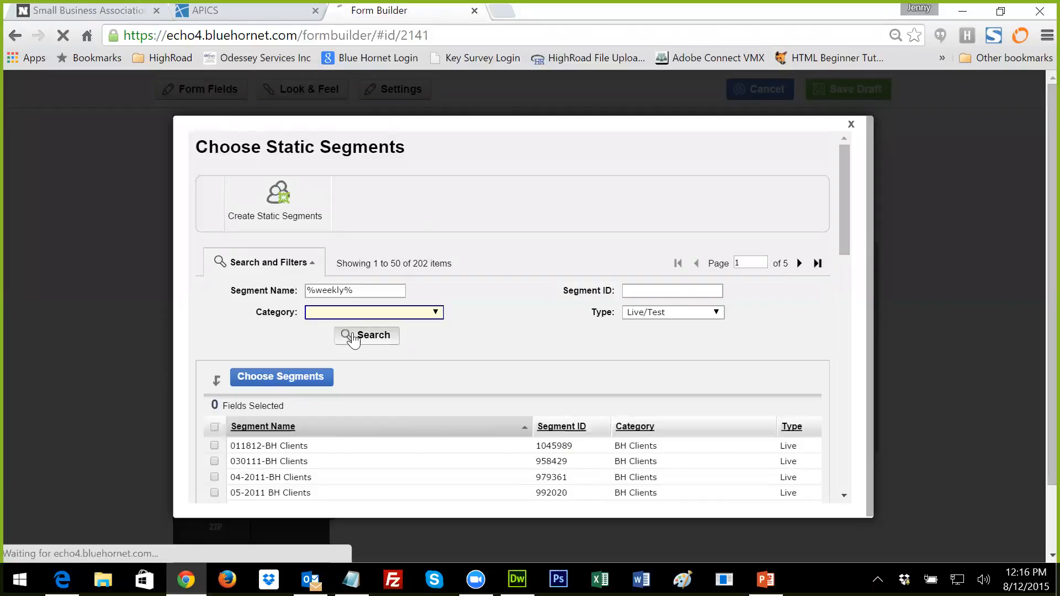
click(214, 446)
click(260, 470)
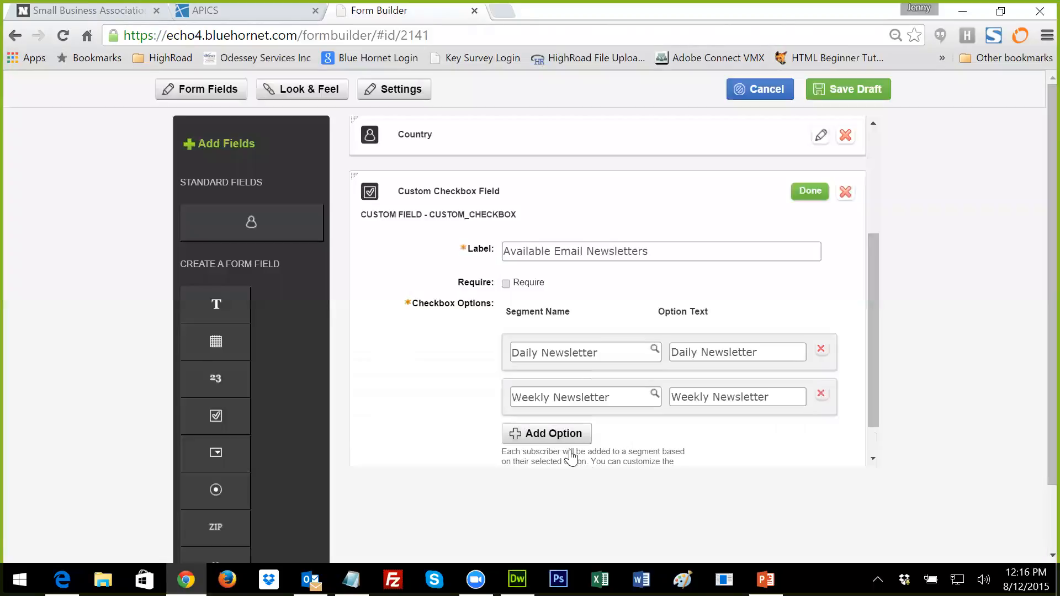
Step: Add Monthly Newsletter as the third checkbox option, found by searching %monthly%
click(560, 437)
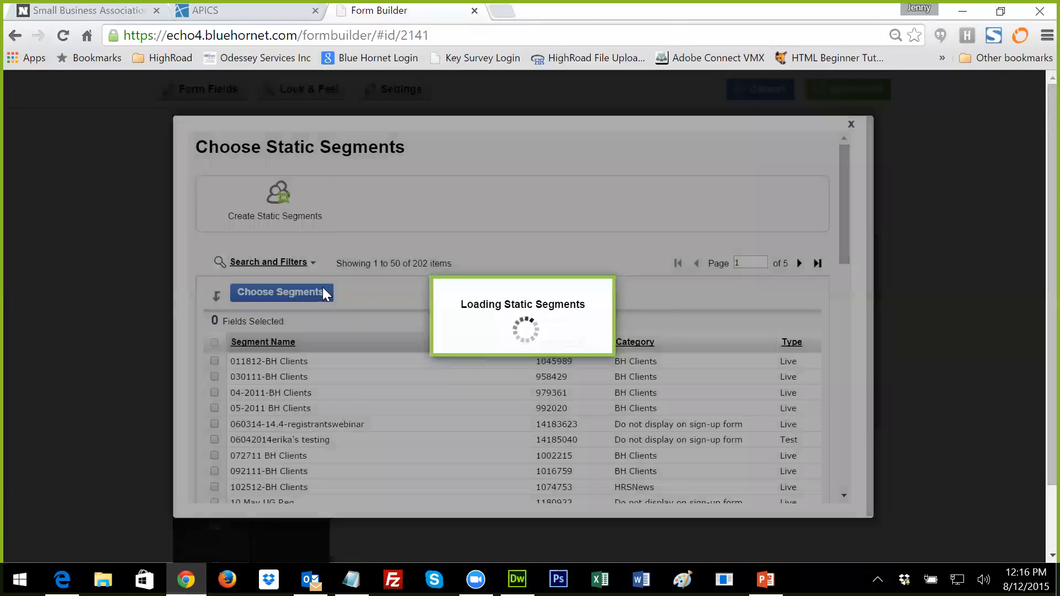
text(%monthly%)
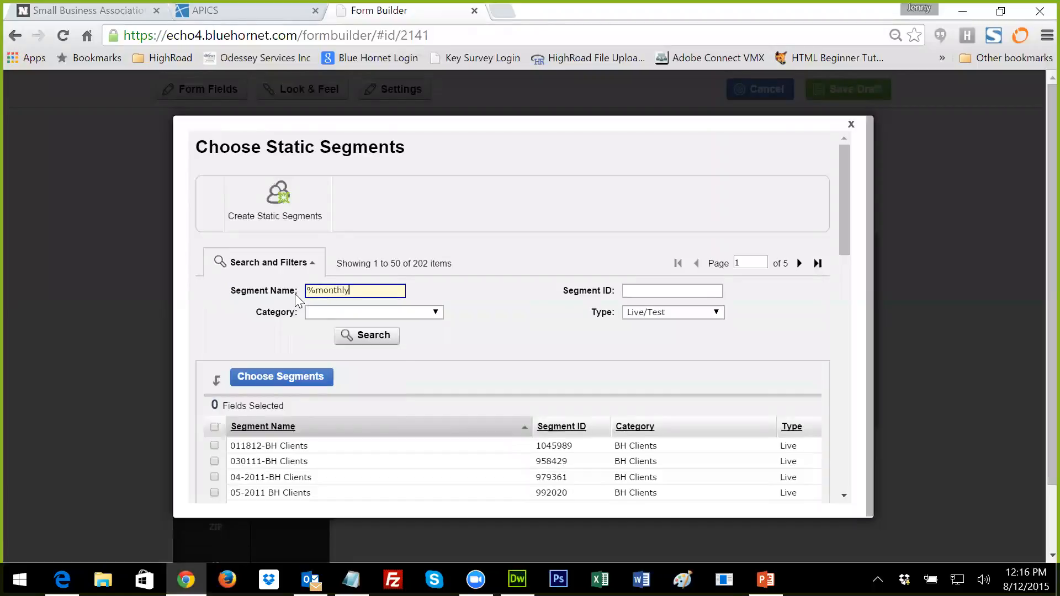
click(342, 336)
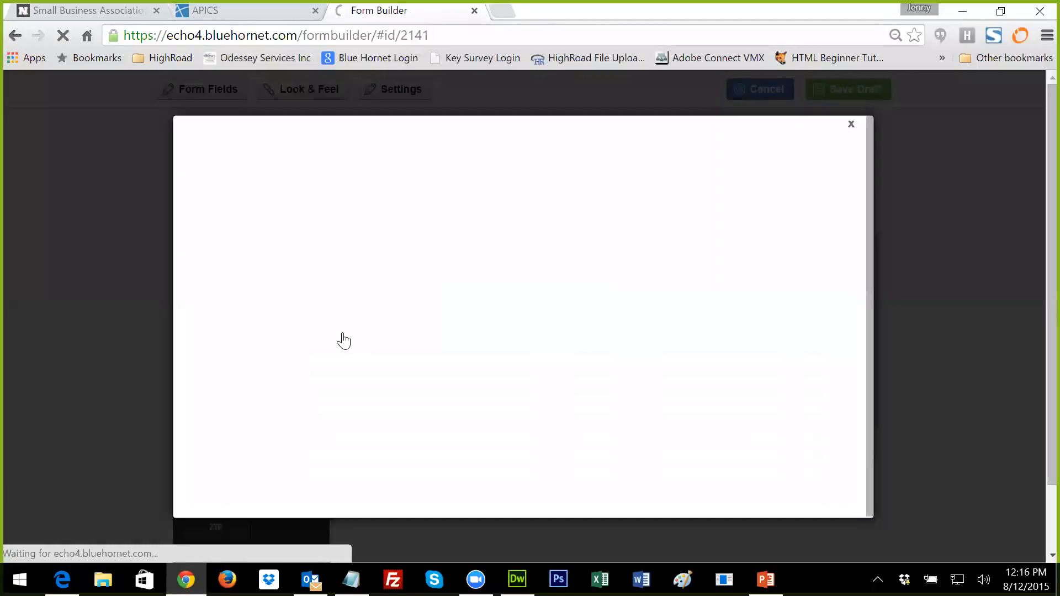
click(214, 446)
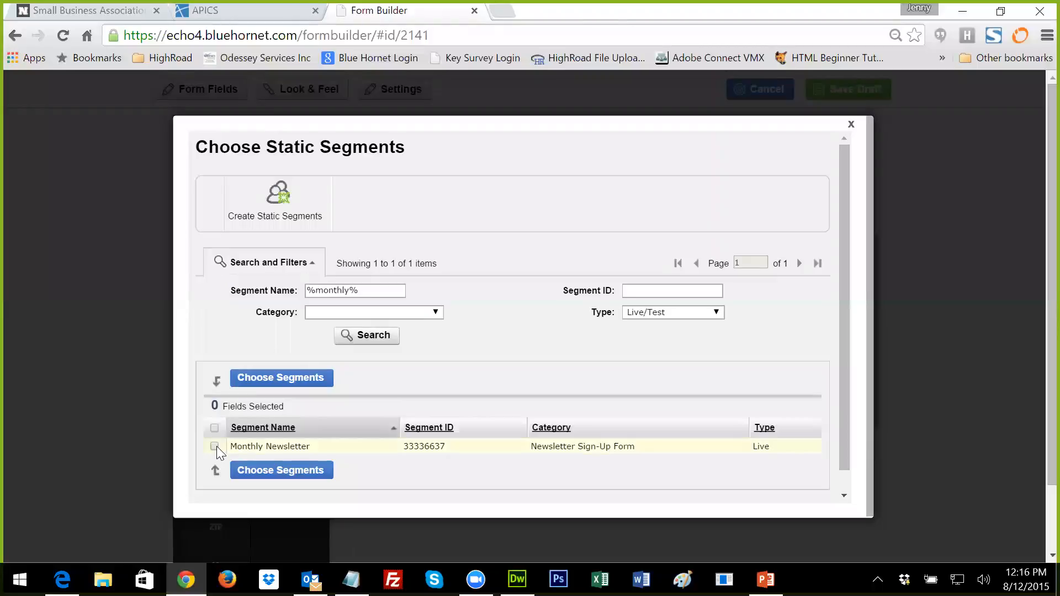
click(245, 470)
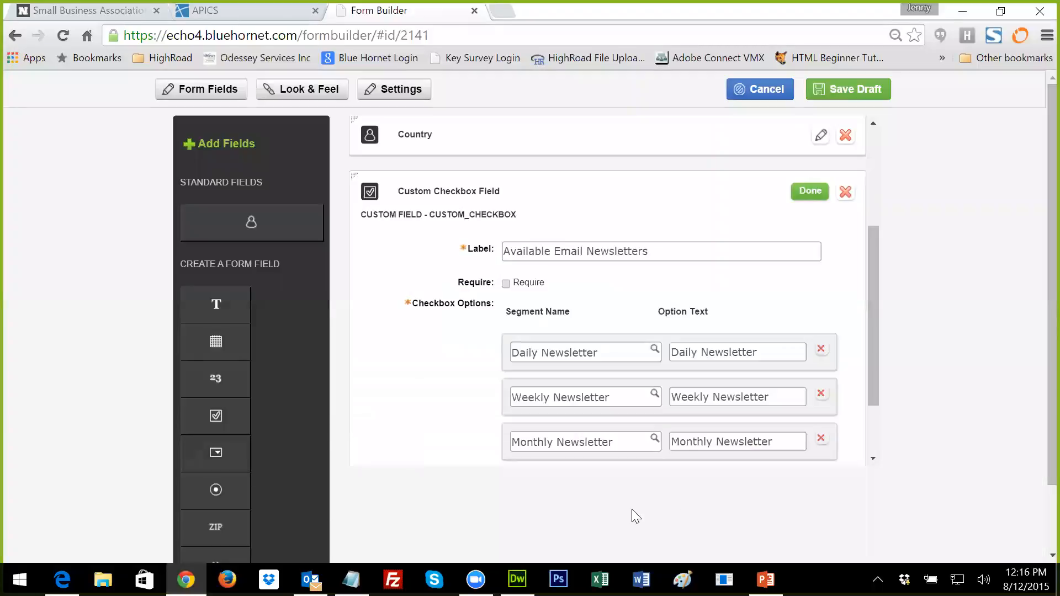
Step: Select the first option's display text and review the checkbox field's options
drag(875, 396, 876, 430)
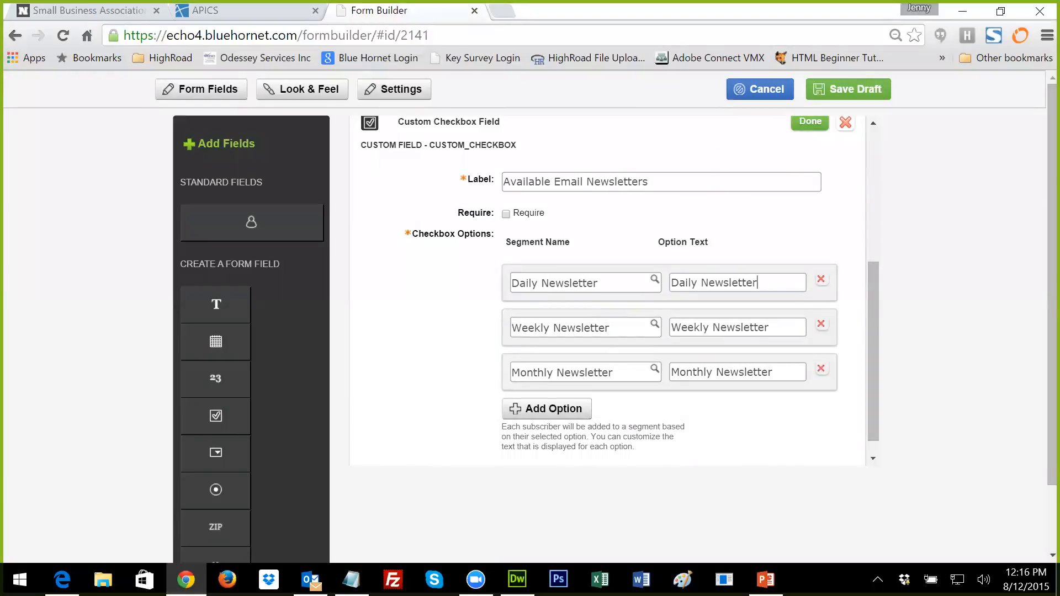
key(shift+Left)
key(shift+Left)
key(shift+Left)
key(shift+Left)
key(shift+Left)
key(shift+Left)
key(shift+Left)
key(shift+Left)
key(shift+Left)
key(shift+Left)
key(shift+Left)
key(shift+Left)
key(shift+Left)
key(shift+Left)
key(shift+Left)
key(shift+Left)
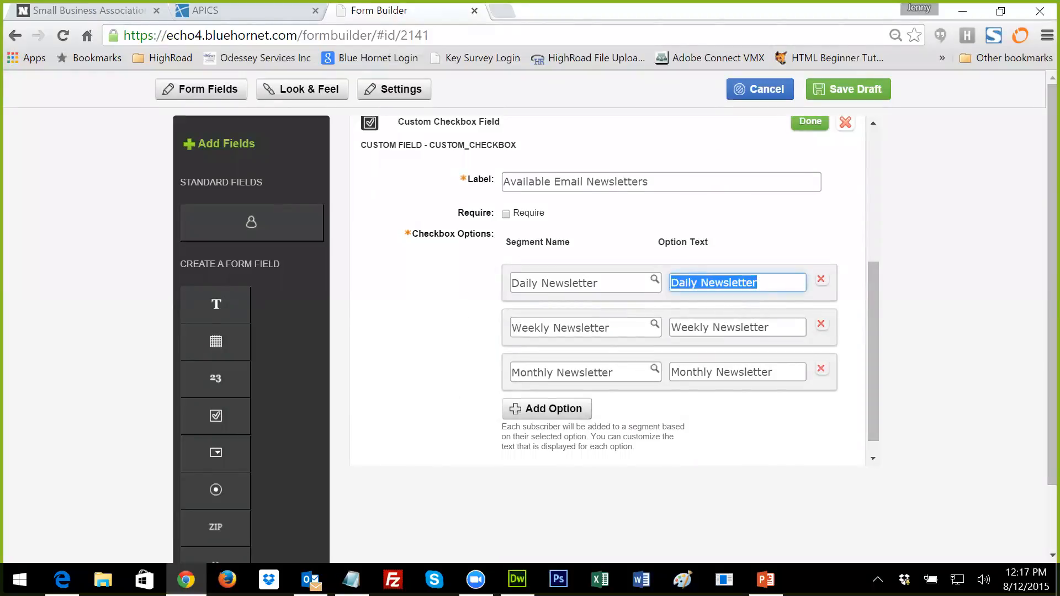
scroll(747, 421, down, 1)
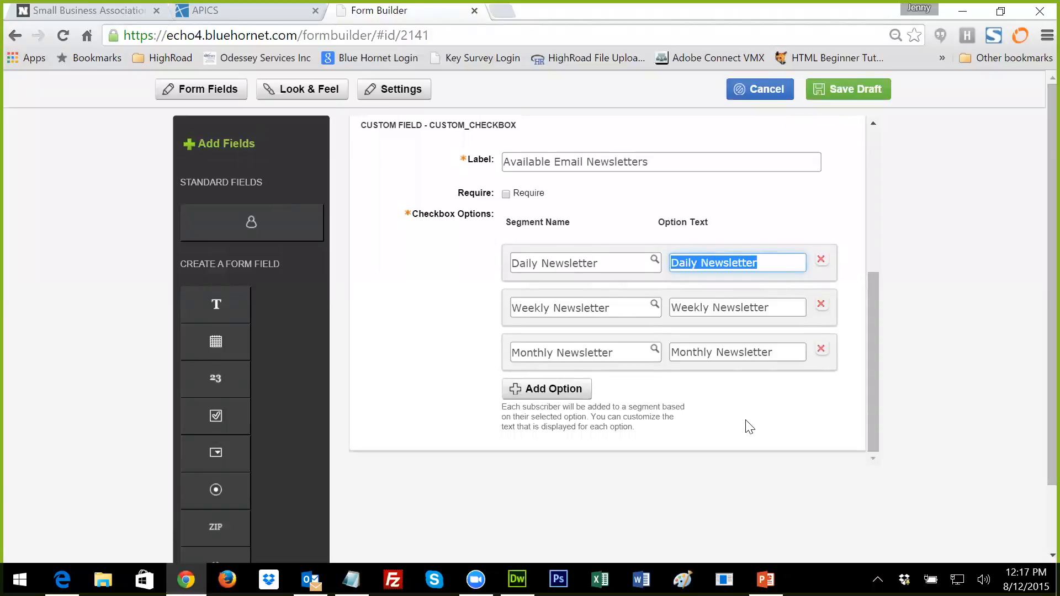
scroll(747, 426, down, 3)
scroll(747, 424, up, 3)
scroll(852, 311, down, 3)
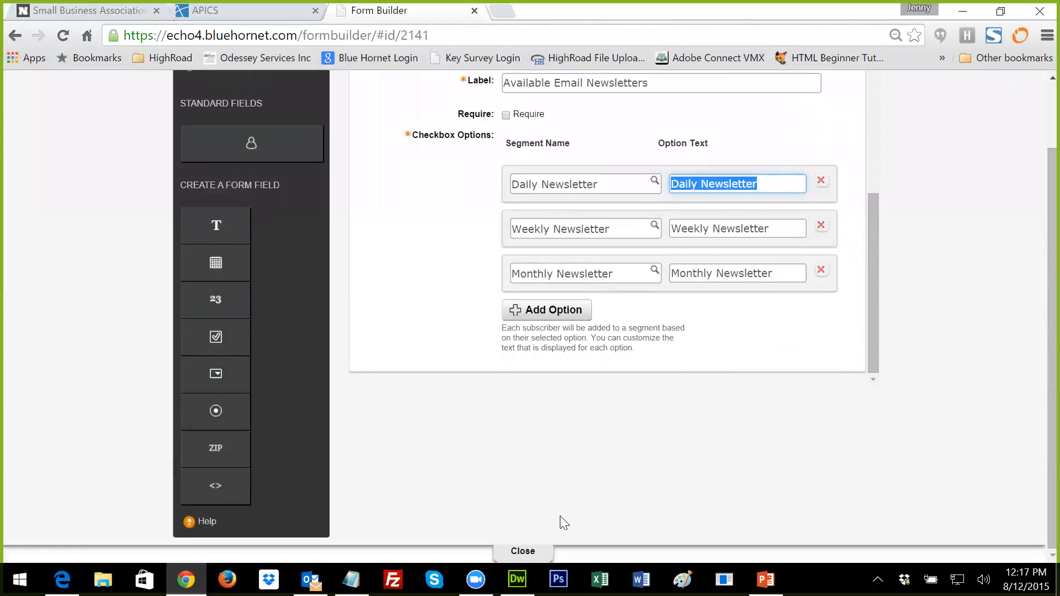
scroll(577, 479, up, 3)
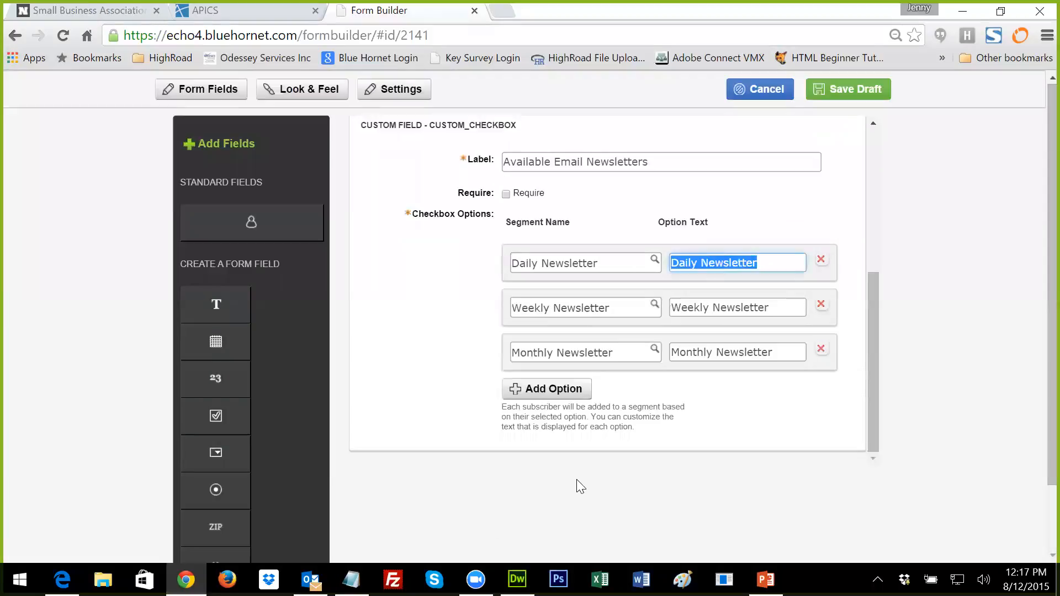
Step: Save the draft, go back past the unmapped-fields warning, and finish the checkbox field
click(842, 91)
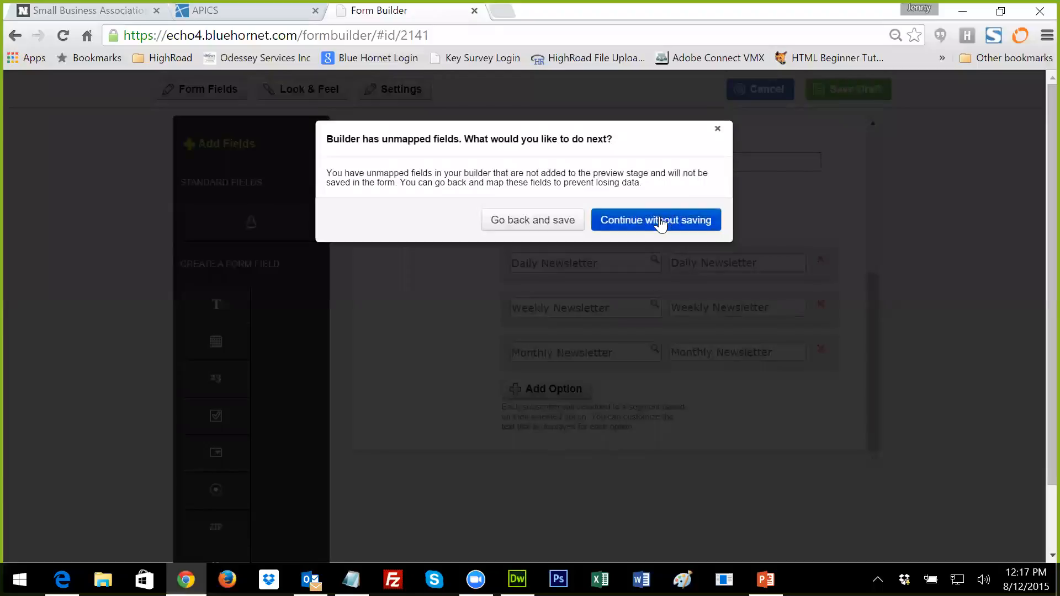
click(564, 224)
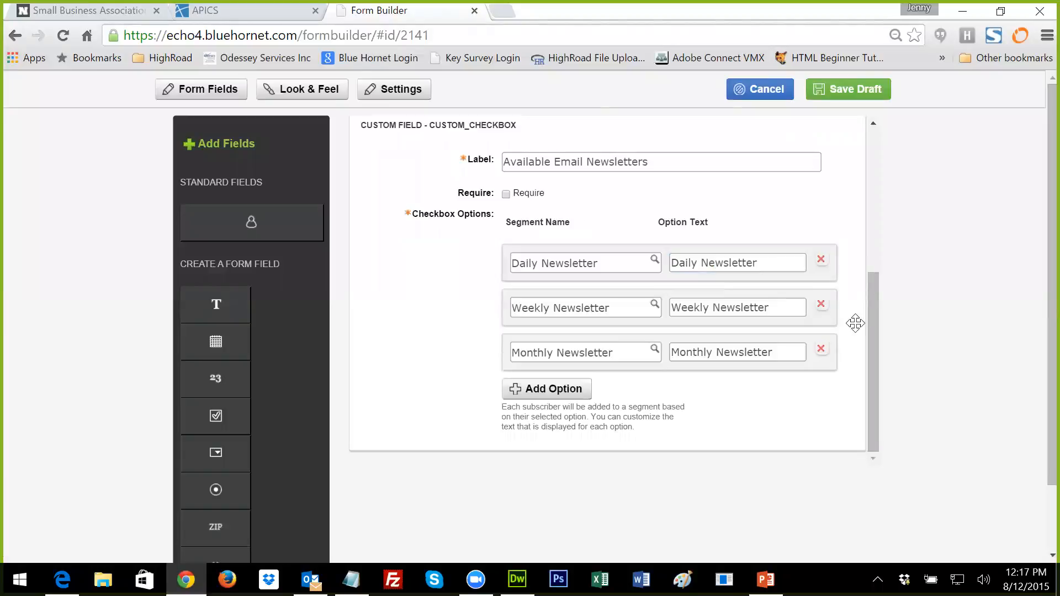
scroll(851, 338, down, 2)
scroll(850, 339, up, 5)
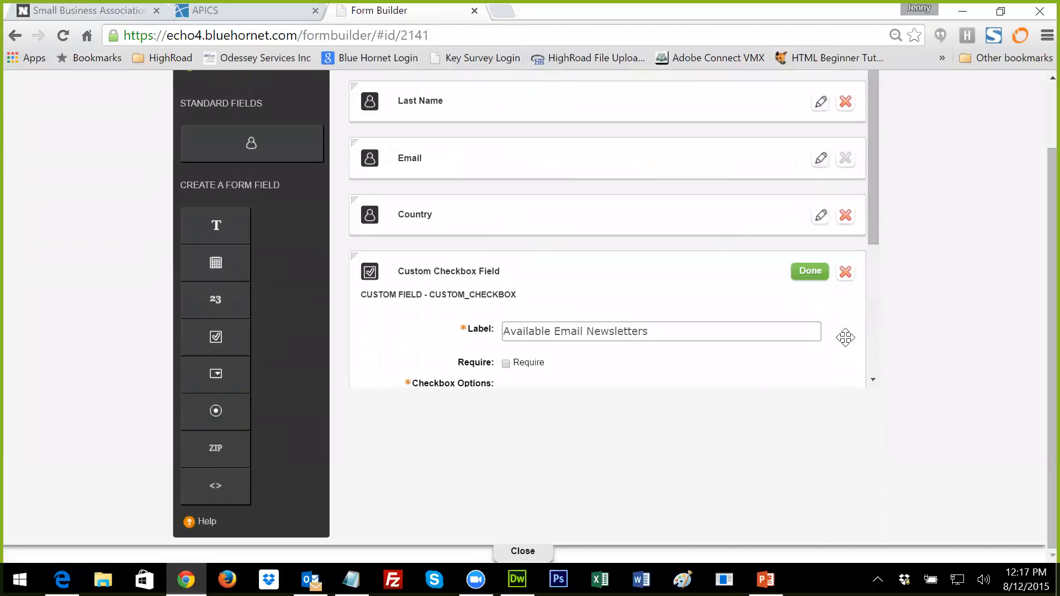
click(810, 271)
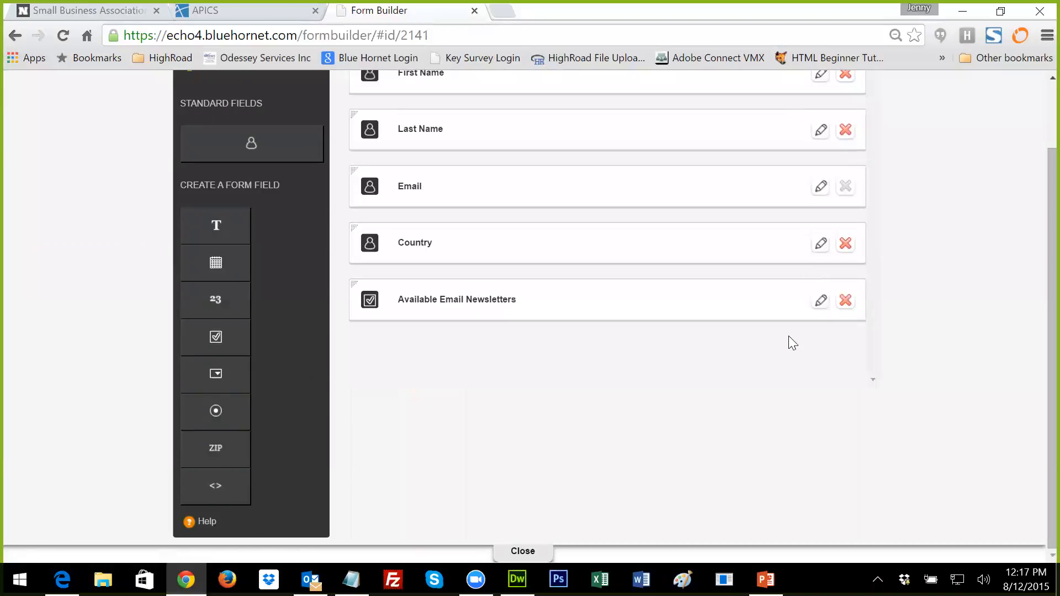
scroll(787, 339, up, 2)
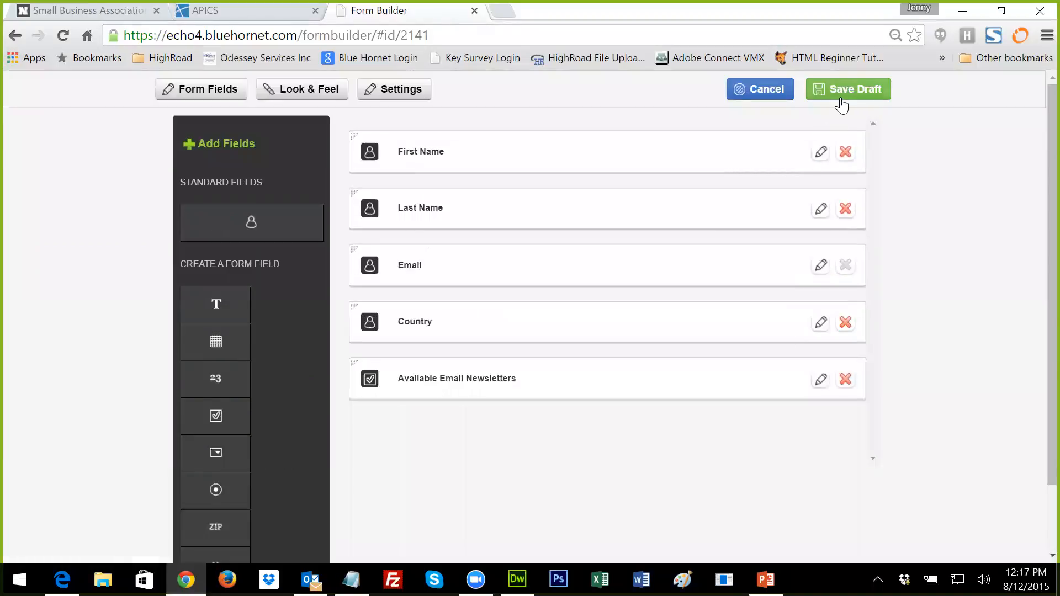
Step: Save the form draft, keep working, and close the field editor to preview the form
click(839, 91)
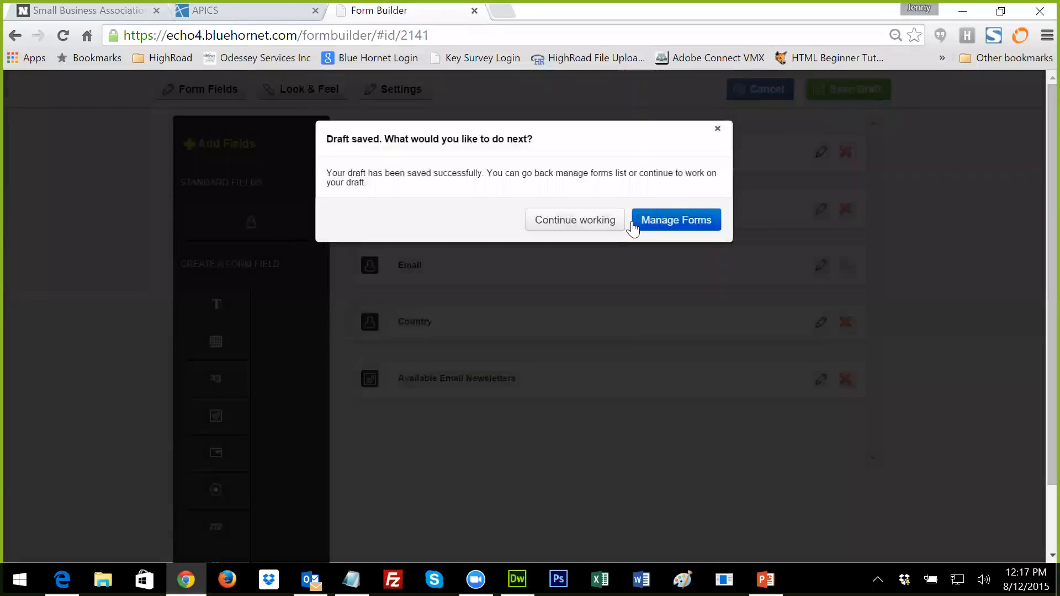
click(601, 220)
scroll(604, 327, down, 2)
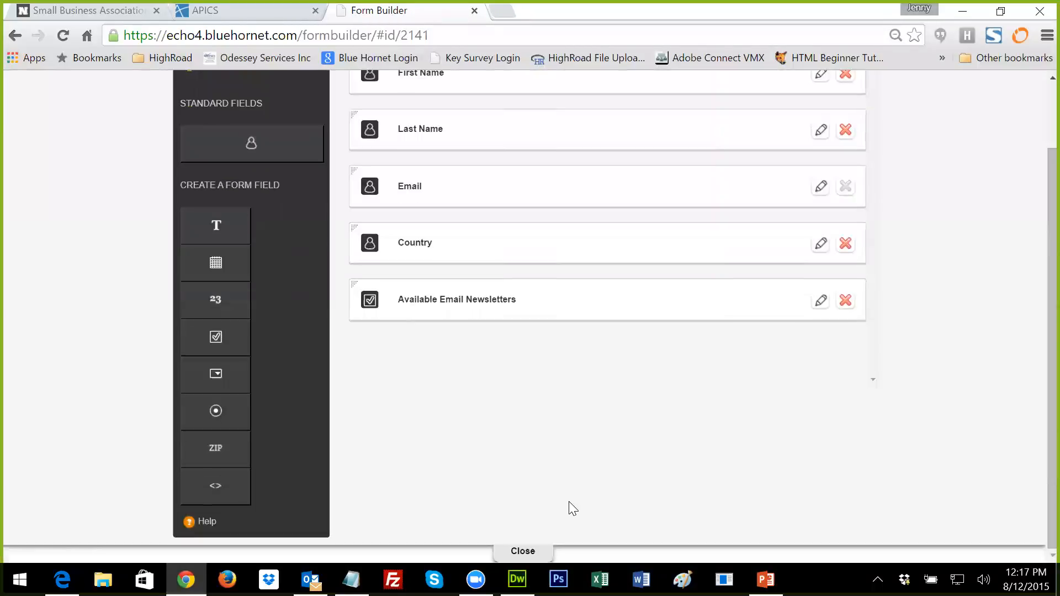
click(523, 552)
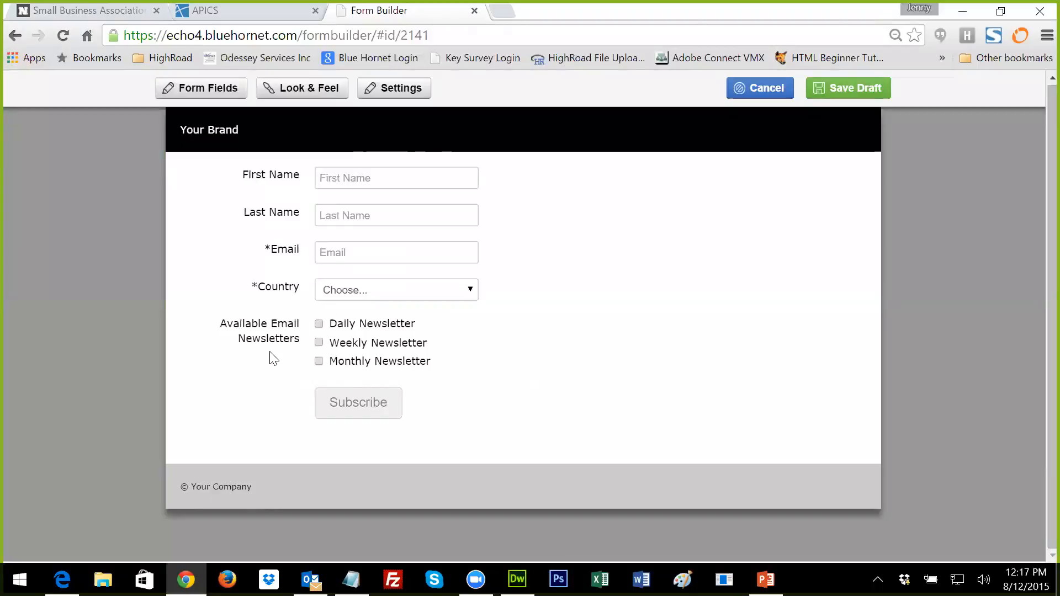
Step: Test the preview's country menu and Daily, Weekly, Monthly checkboxes, then open Look & Feel
click(471, 289)
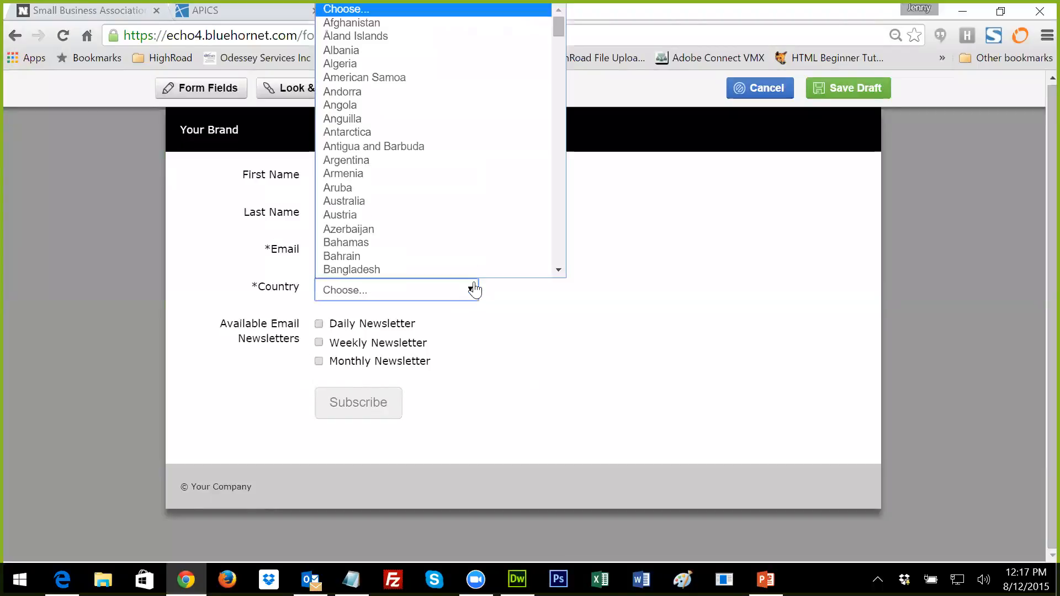
click(506, 305)
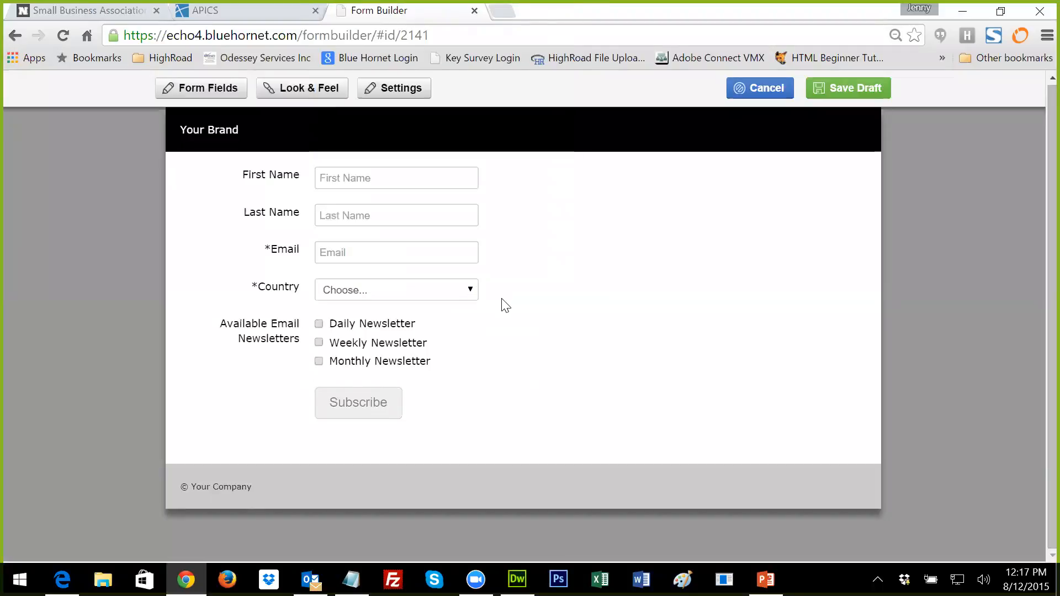
click(319, 326)
click(320, 344)
click(319, 362)
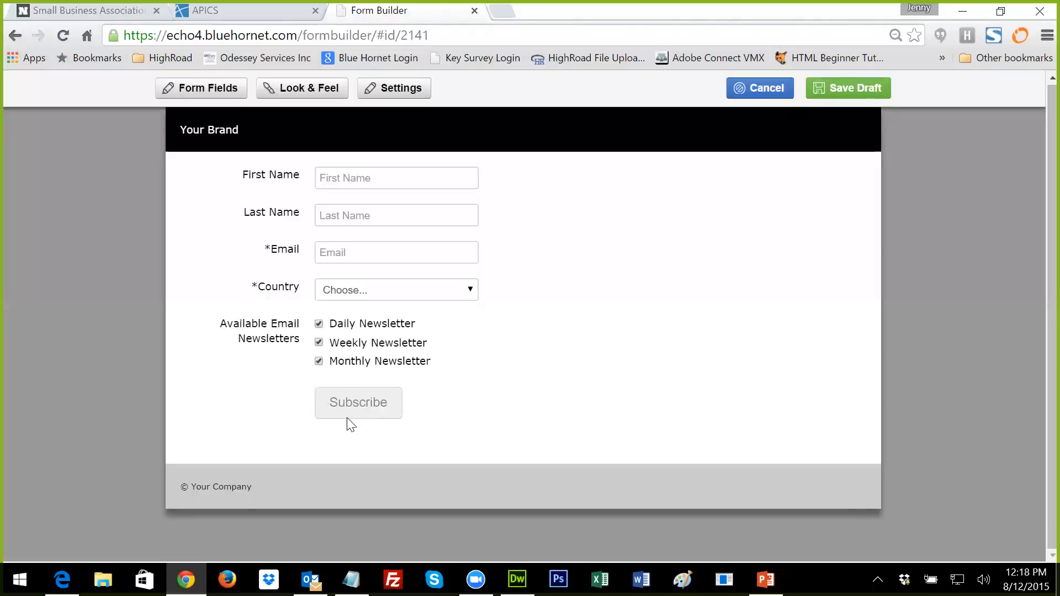
click(308, 92)
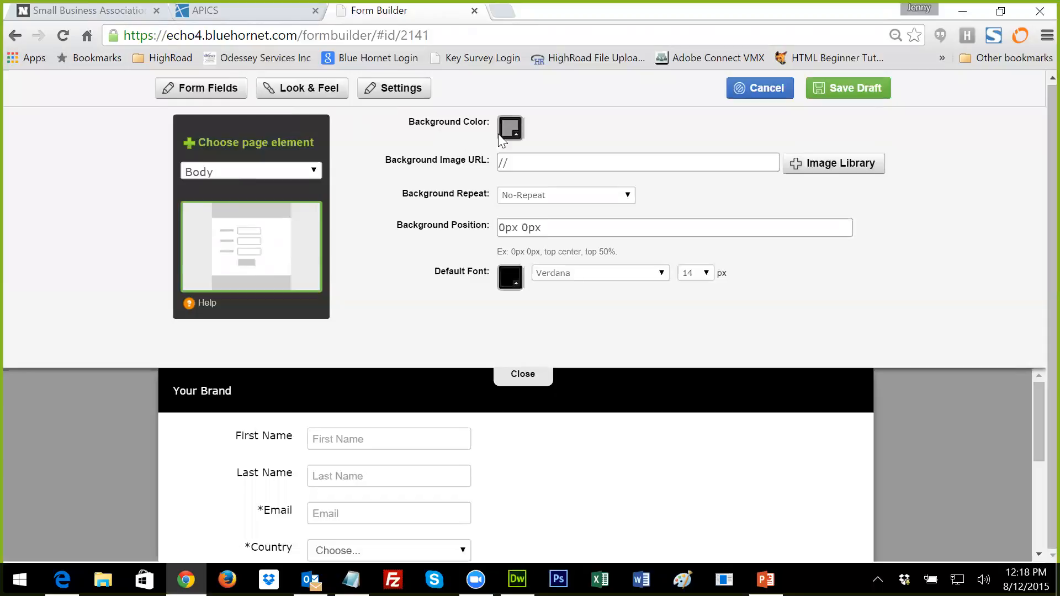
Step: Set the body background colour to light blue #8eccf5
click(517, 134)
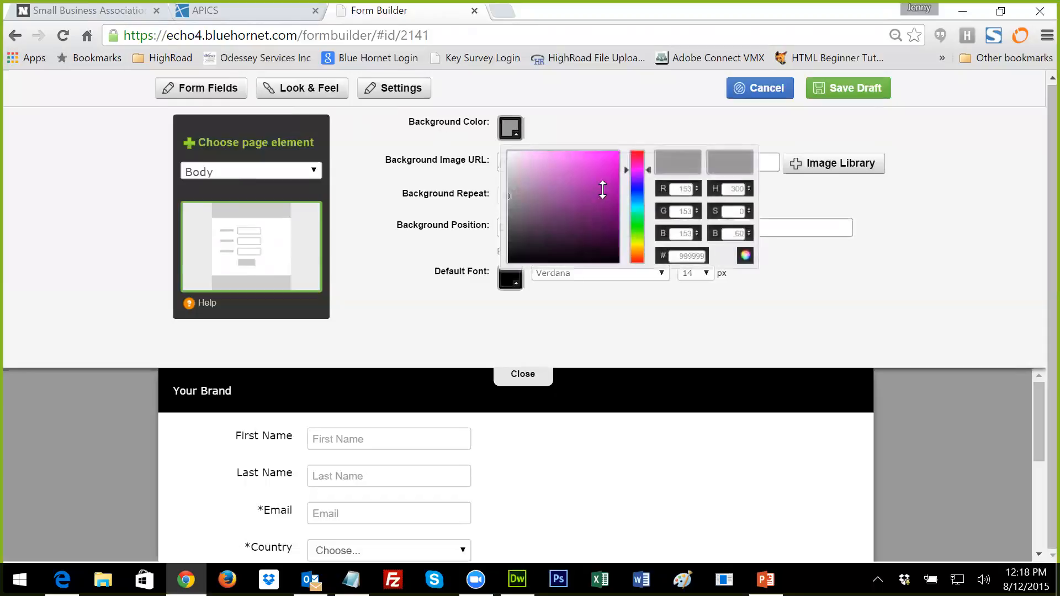
click(638, 200)
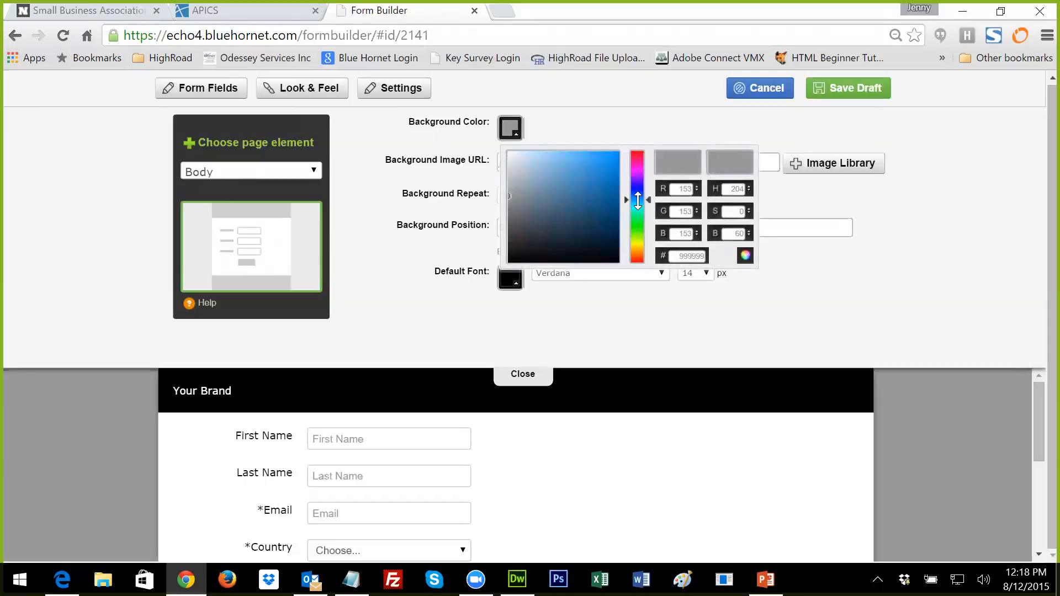
click(556, 157)
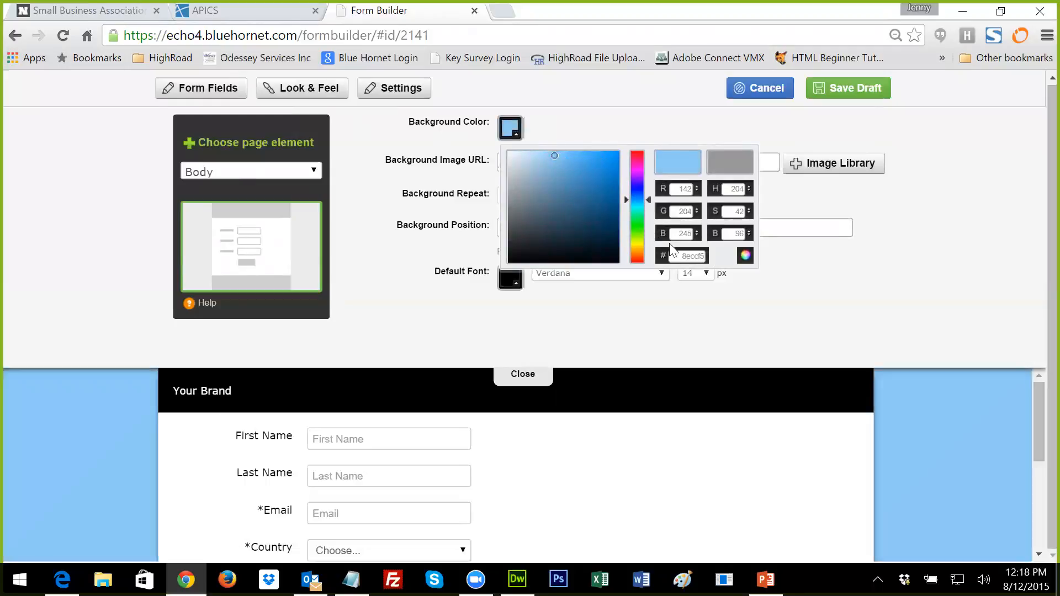
click(647, 284)
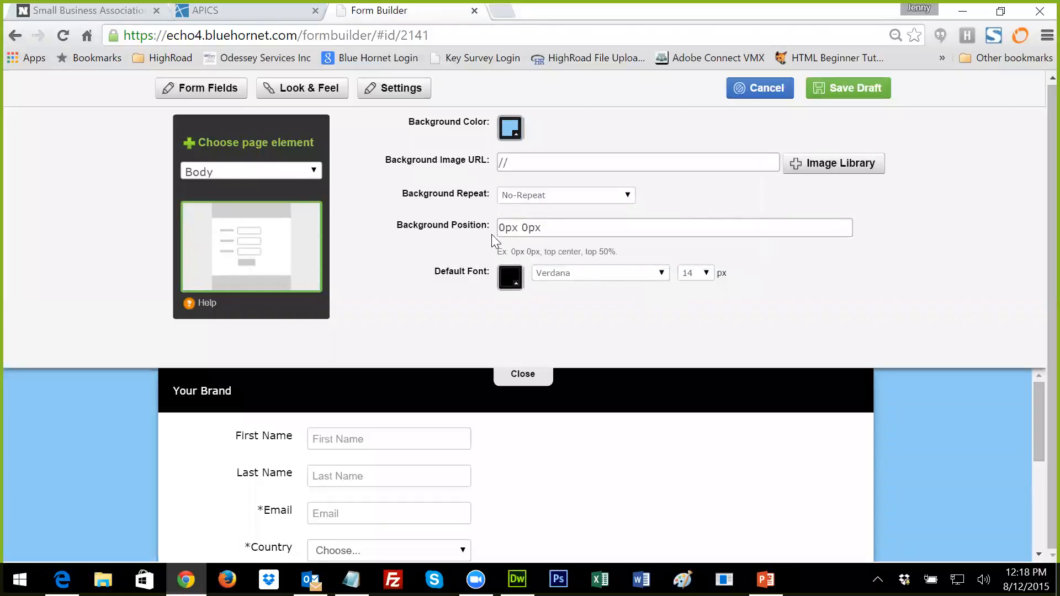
Step: Switch the styled page element through content wrapper and header to Header Content
click(302, 172)
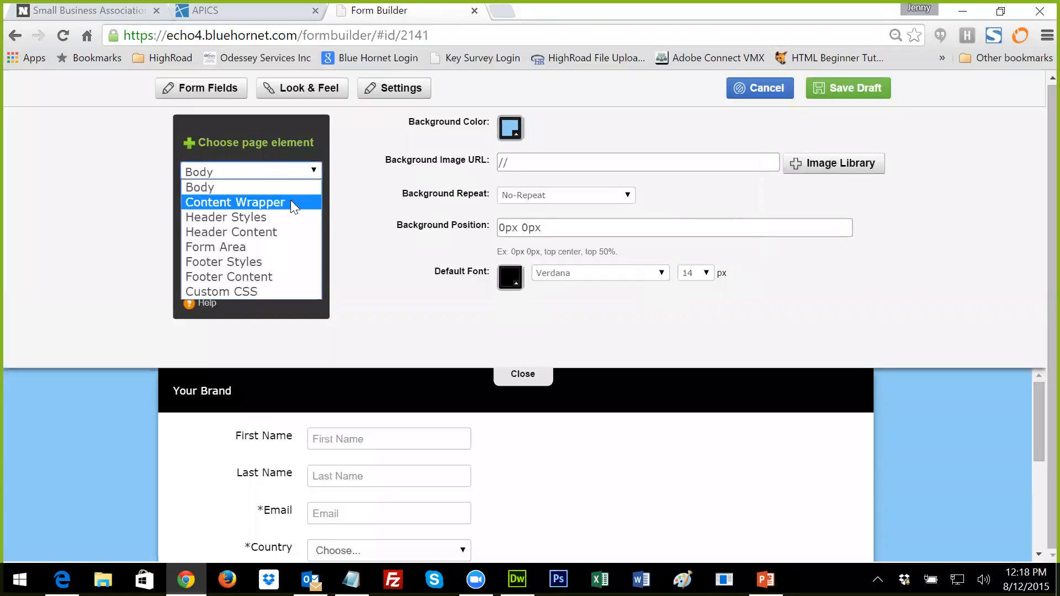
click(290, 203)
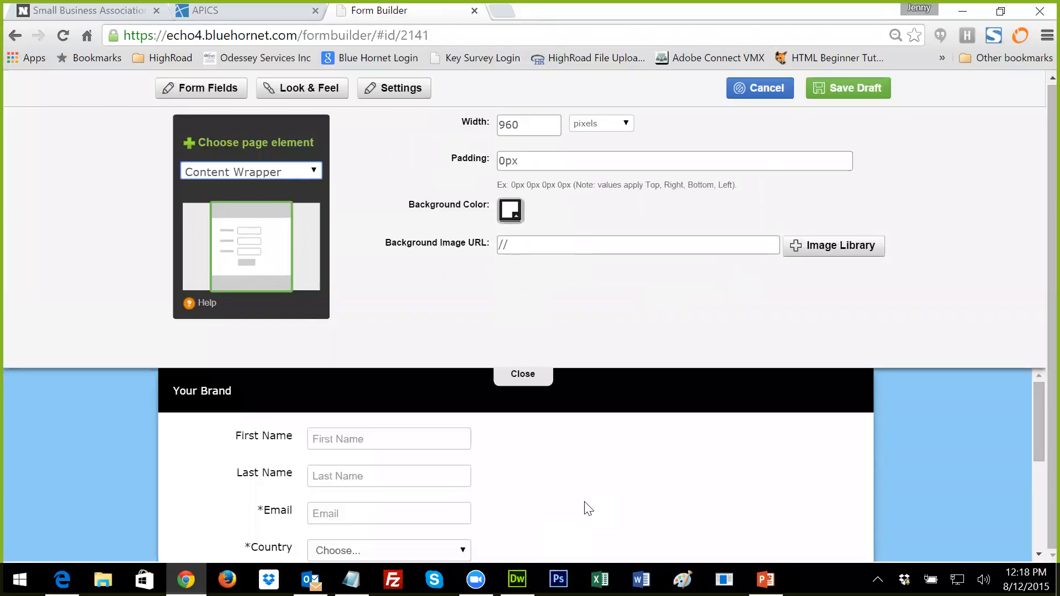
click(317, 175)
click(290, 217)
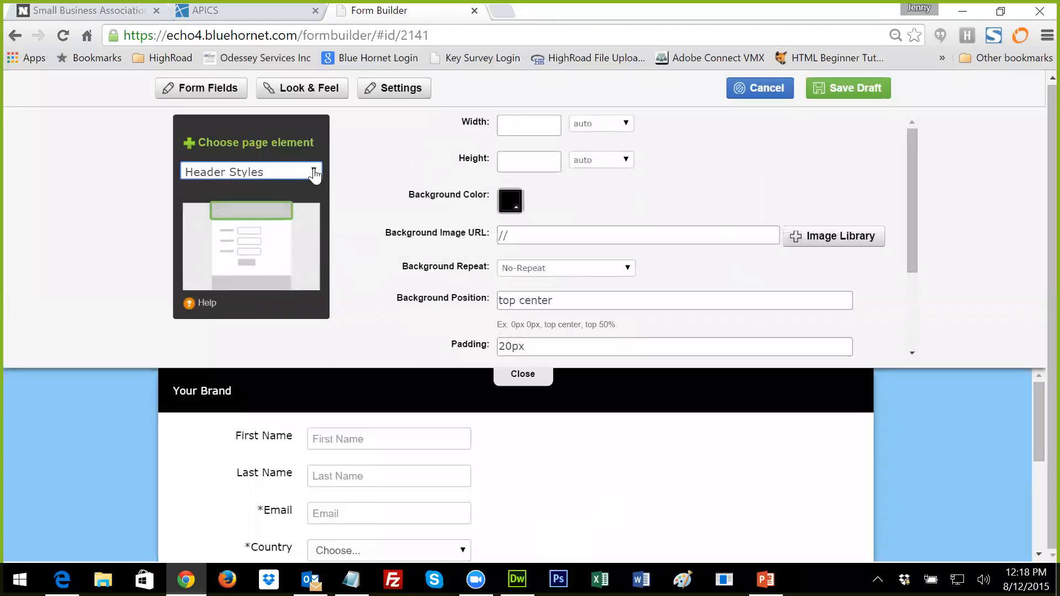
click(315, 174)
click(270, 228)
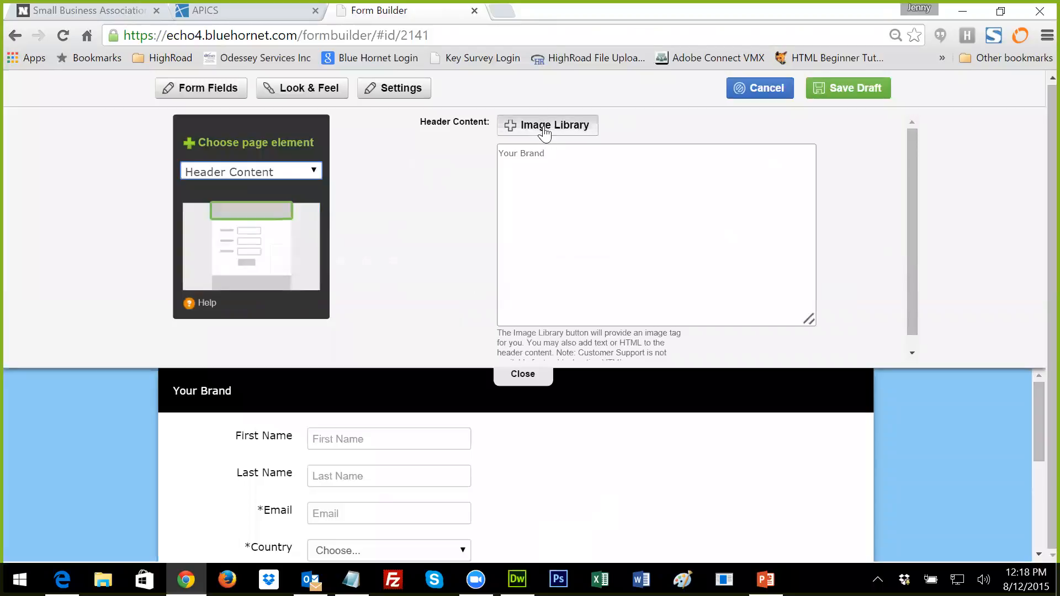
Step: Replace the 'Your Brand' header text with logo.jpg from the Image Library
drag(544, 153, 498, 153)
key(BackSpace)
click(521, 126)
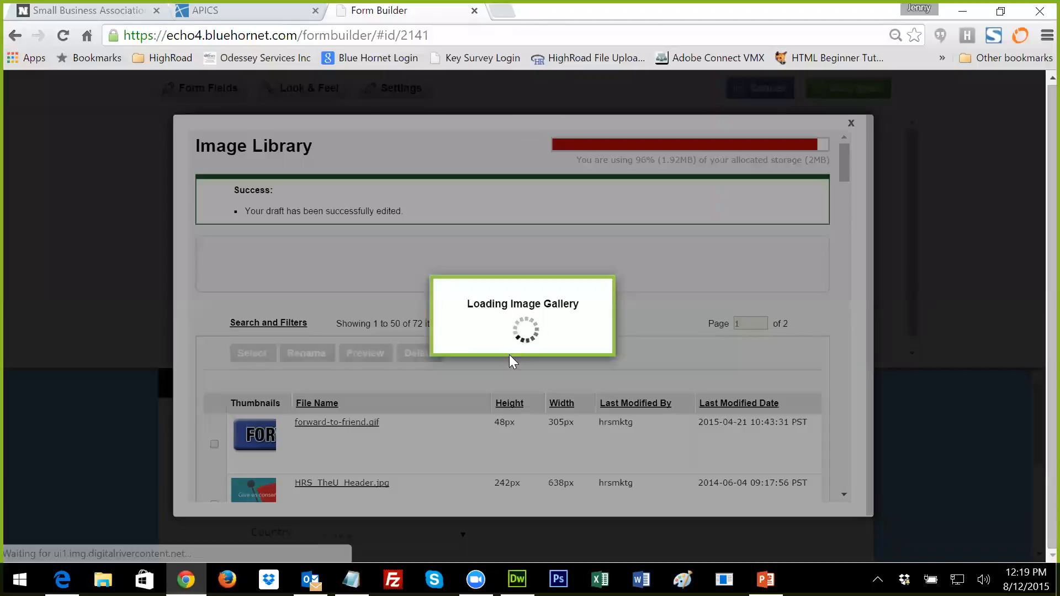
scroll(509, 356, down, 15)
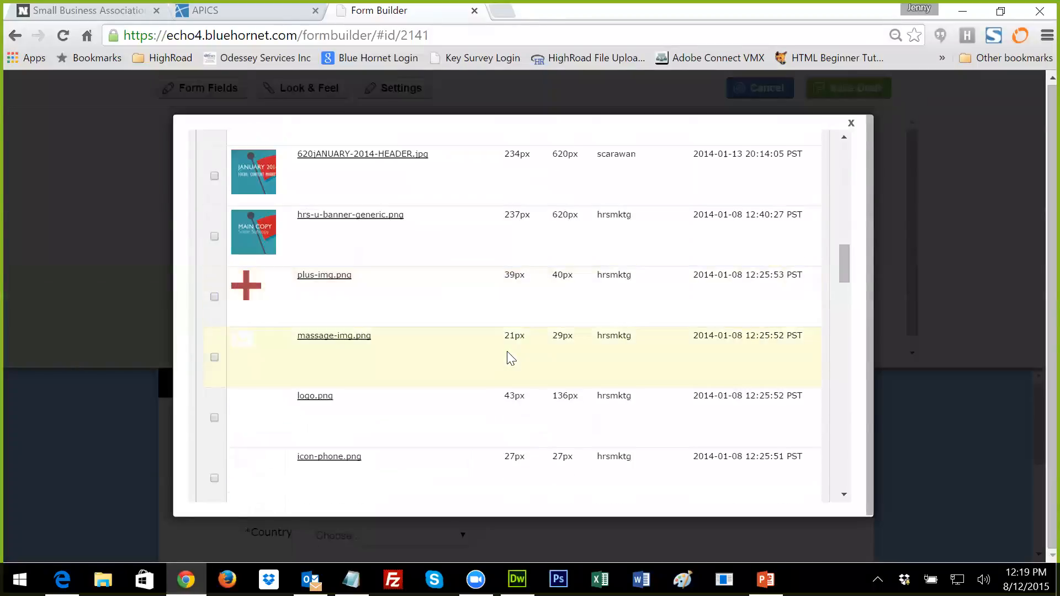
scroll(512, 359, down, 5)
scroll(507, 354, down, 20)
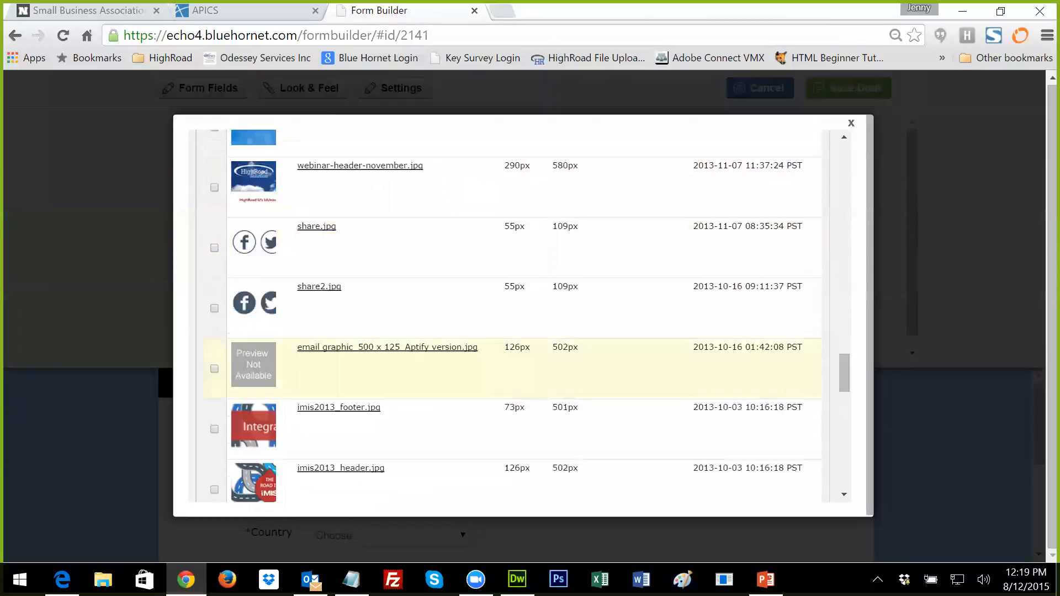
scroll(505, 353, down, 3)
scroll(505, 353, up, 3)
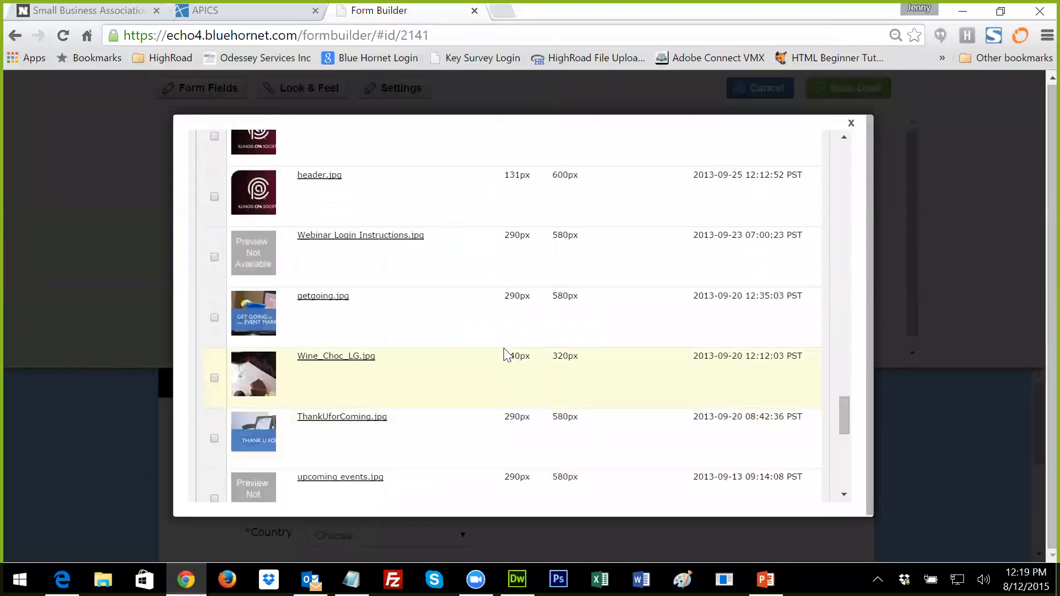
scroll(506, 354, down, 7)
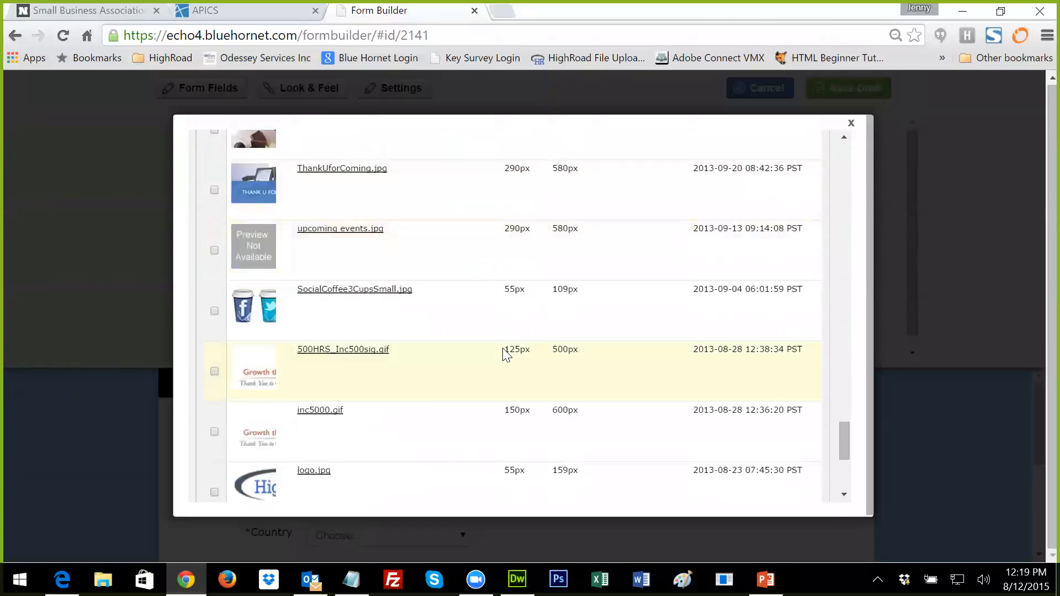
click(216, 408)
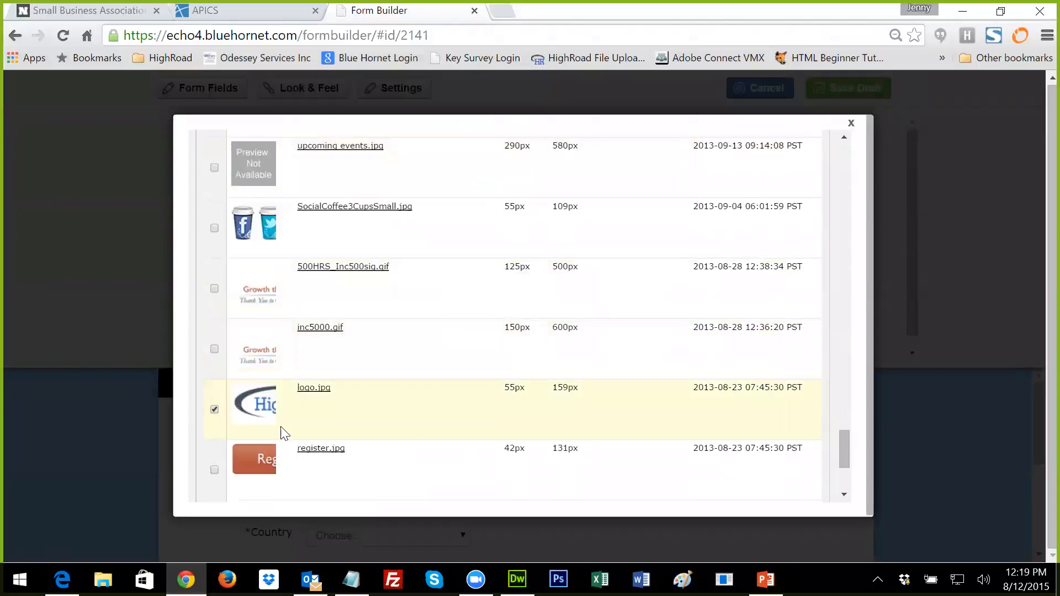
scroll(431, 440, down, 3)
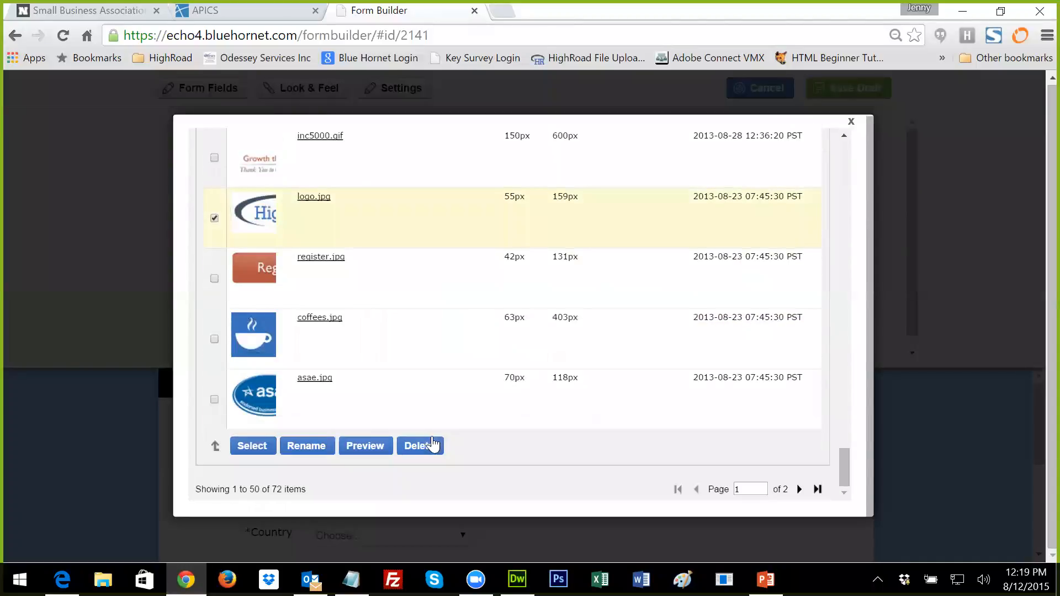
click(254, 446)
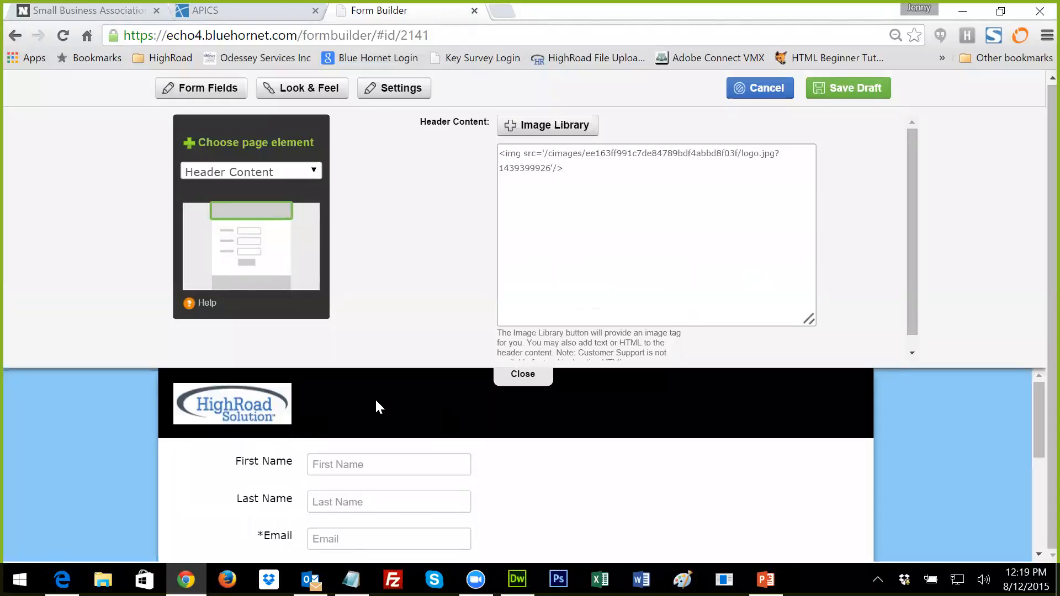
Step: Switch to Header Styles and bring up the header background colour picker
click(315, 172)
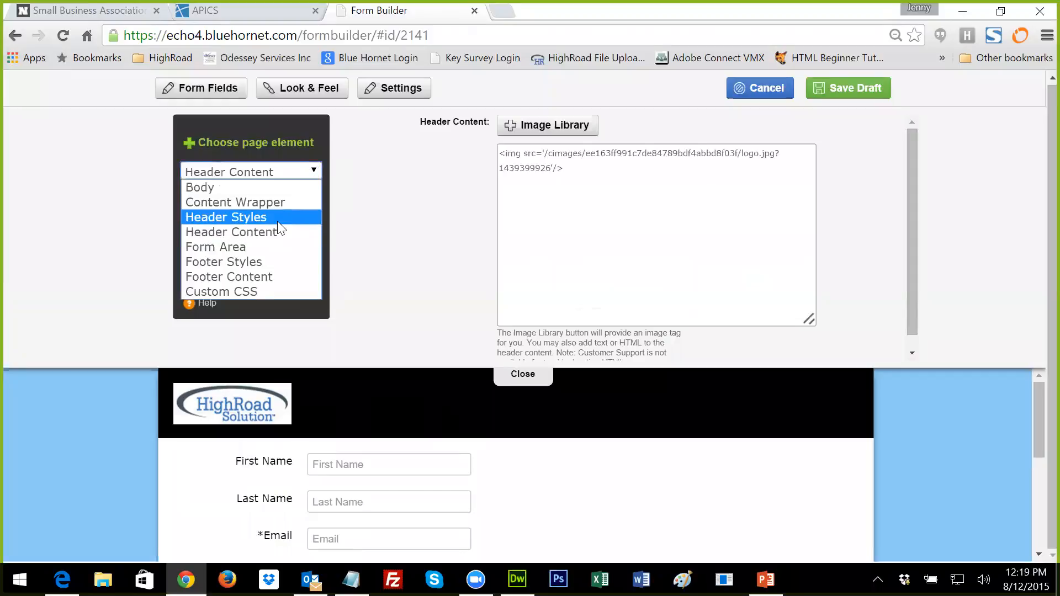
click(275, 218)
click(518, 205)
Step: Set the header background colour to ffffff (white)
double_click(690, 329)
text(ffffff)
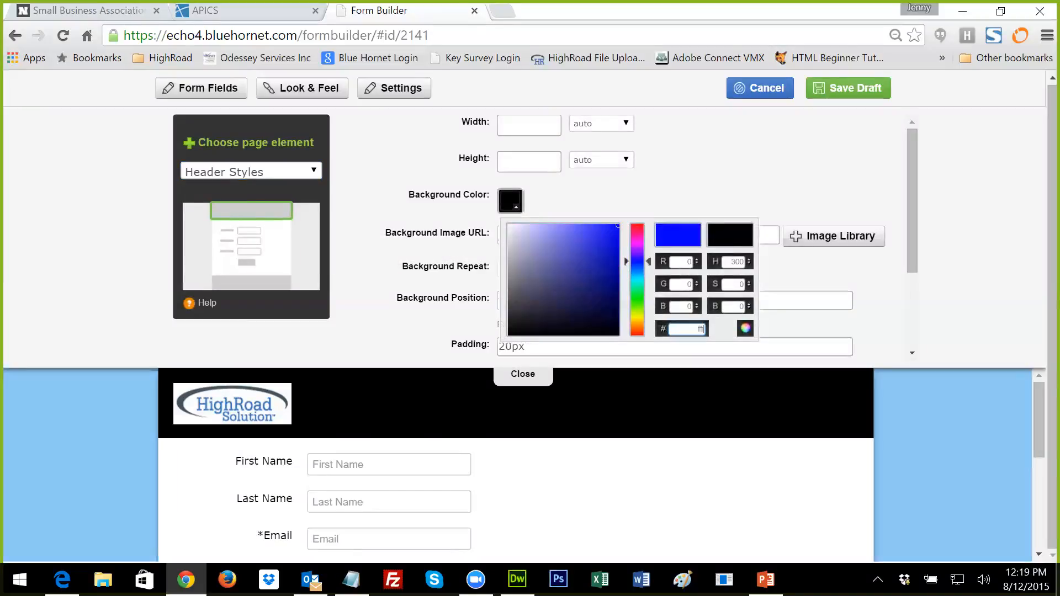
click(773, 273)
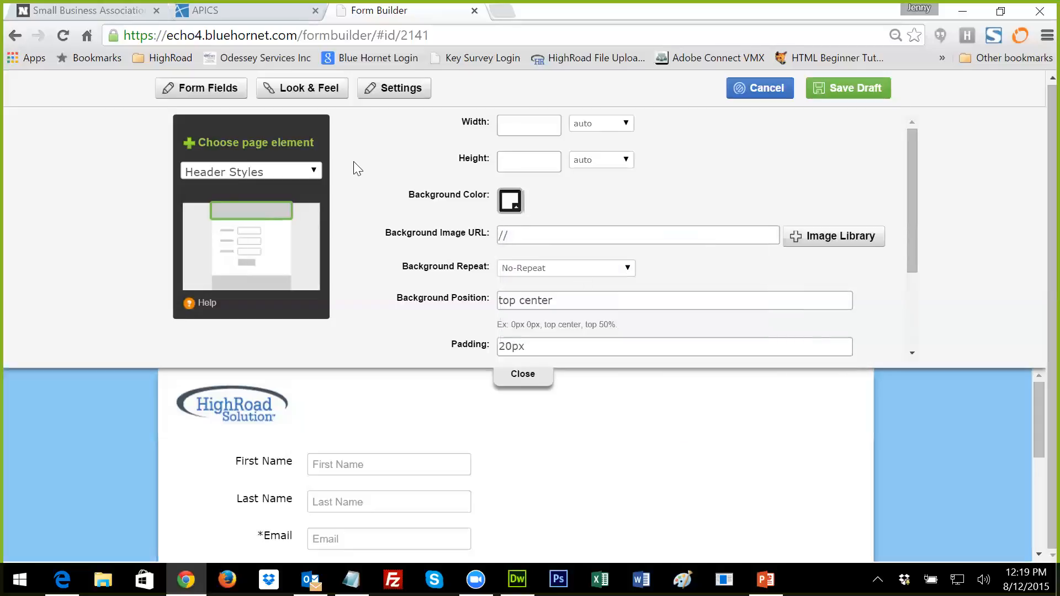
Step: In Footer Styles, set the footer background colour to ffffff, then go to Footer Content
click(314, 171)
click(286, 247)
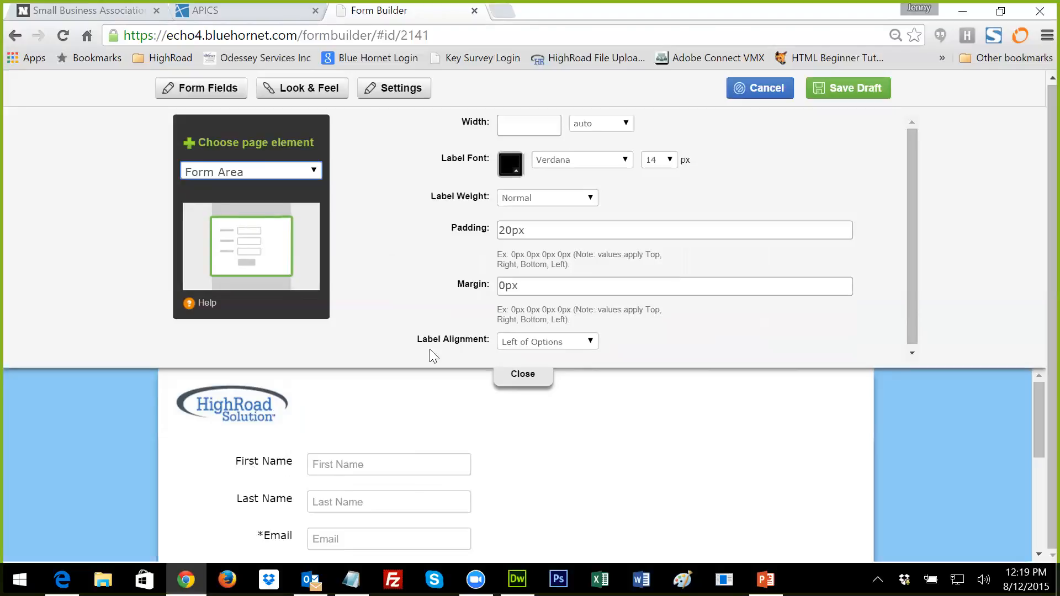
click(314, 175)
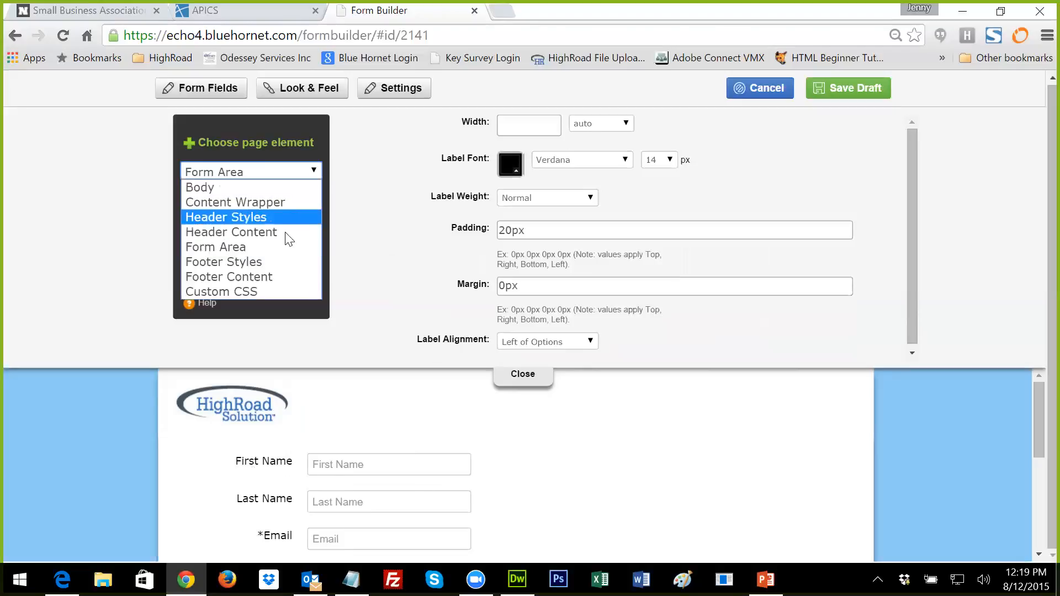
click(275, 262)
scroll(697, 462, down, 5)
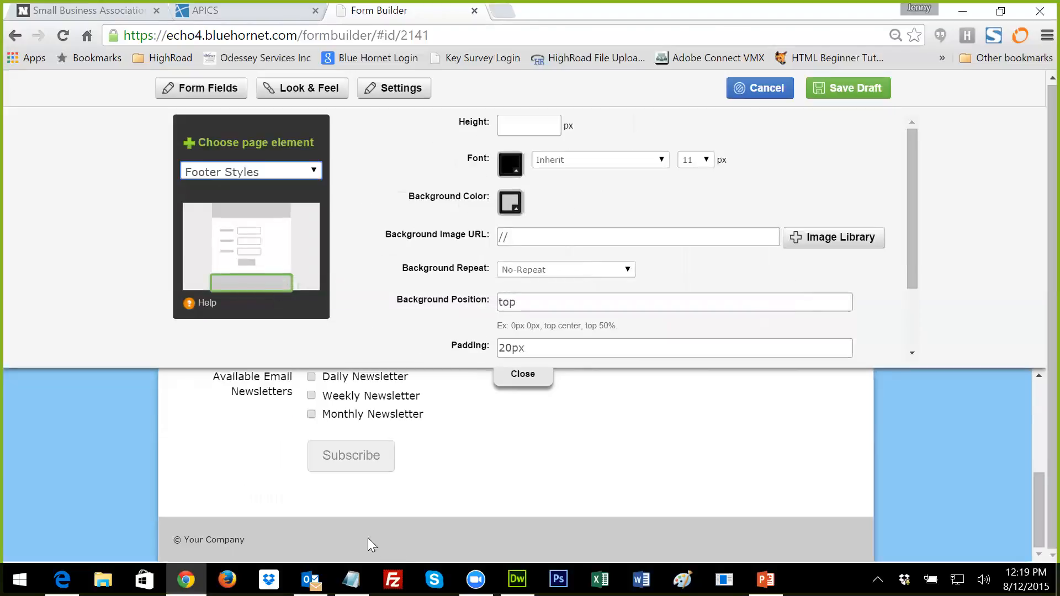
click(511, 201)
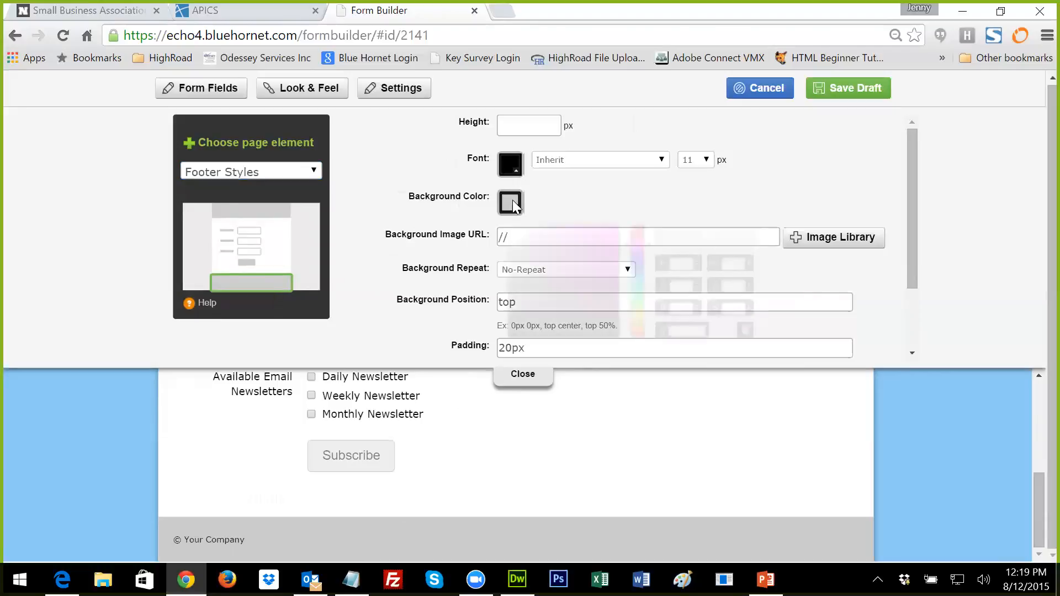
double_click(693, 330)
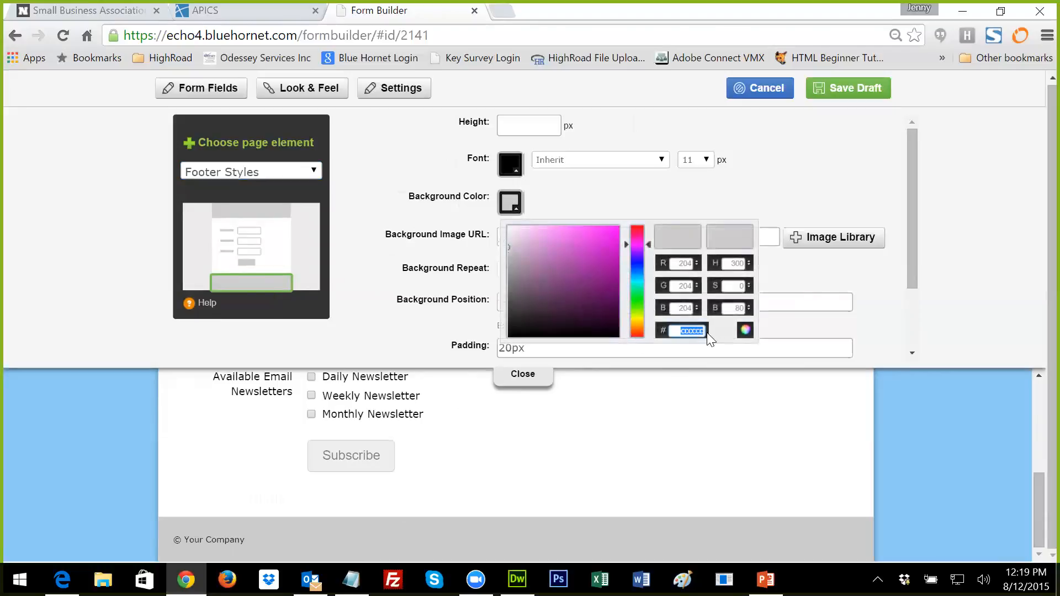
text(ffffff)
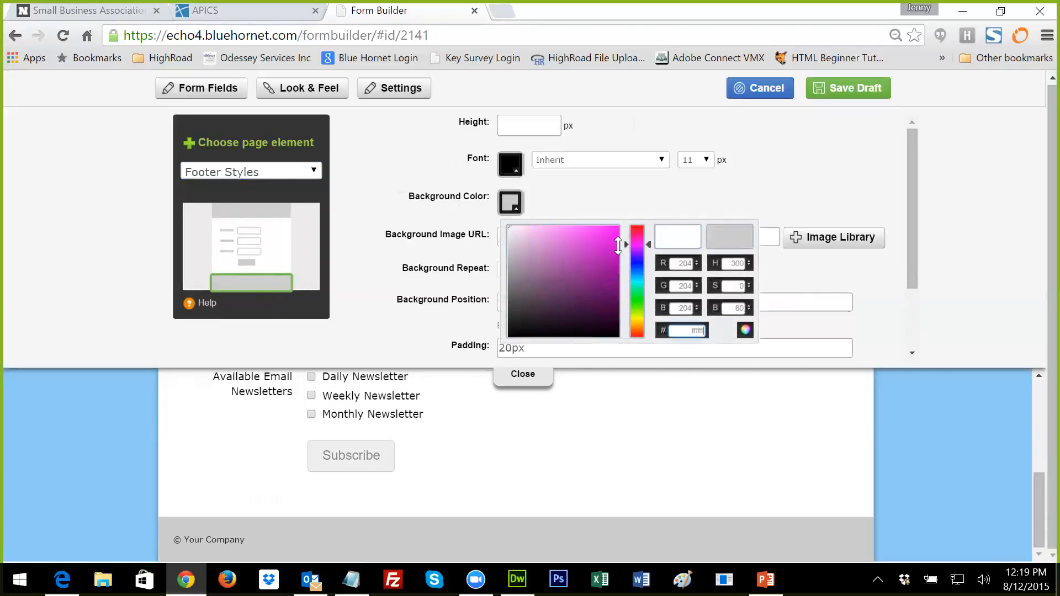
click(574, 196)
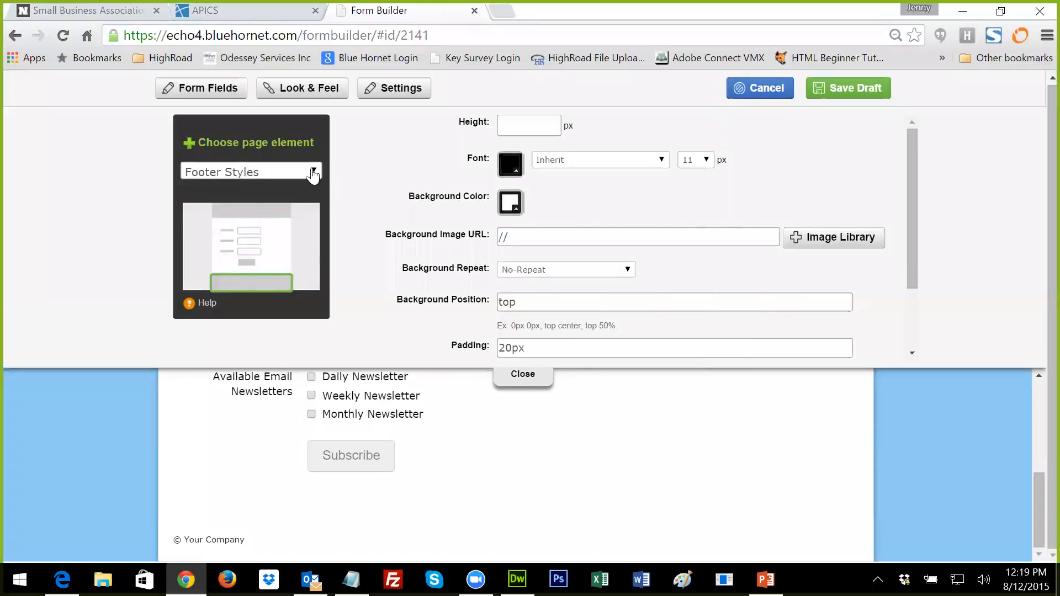
click(309, 172)
click(285, 274)
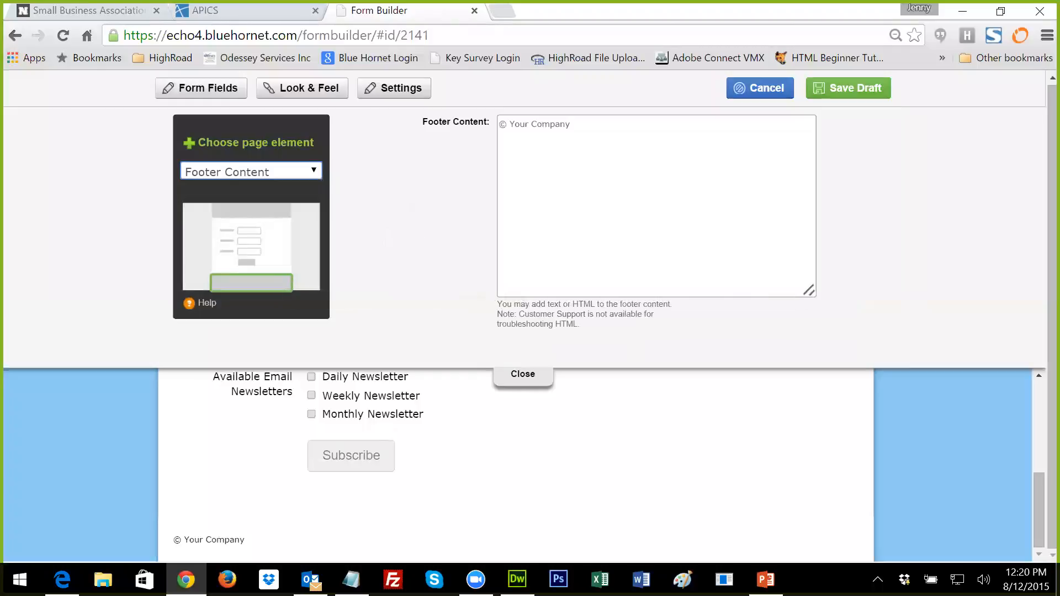
Step: Change the footer text from 'Your Company' to '2015 HighRoad Solution' and save the draft
drag(571, 124, 509, 124)
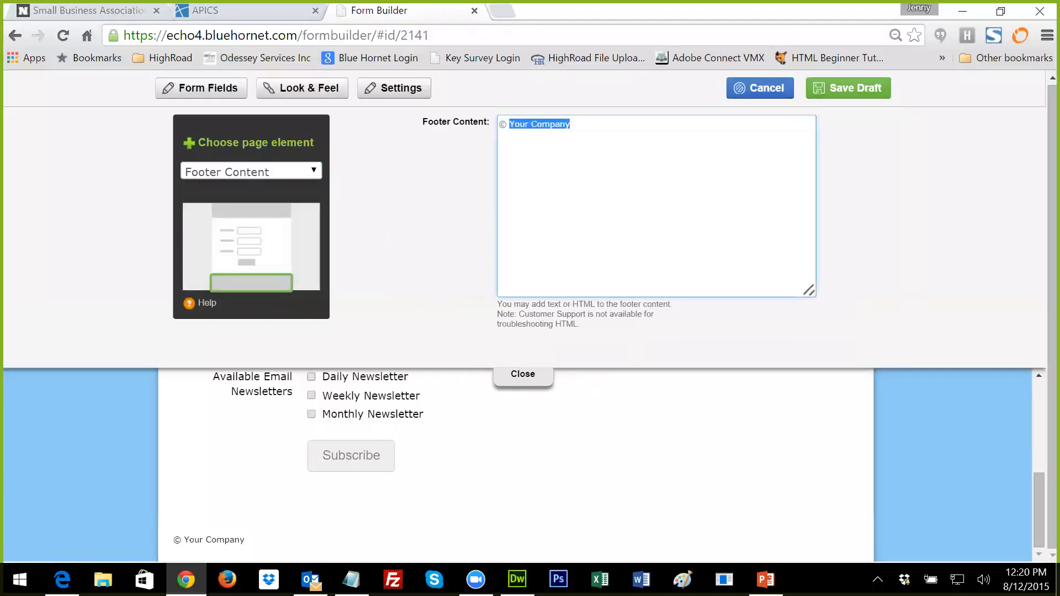
text(2015 HighRoad Solution)
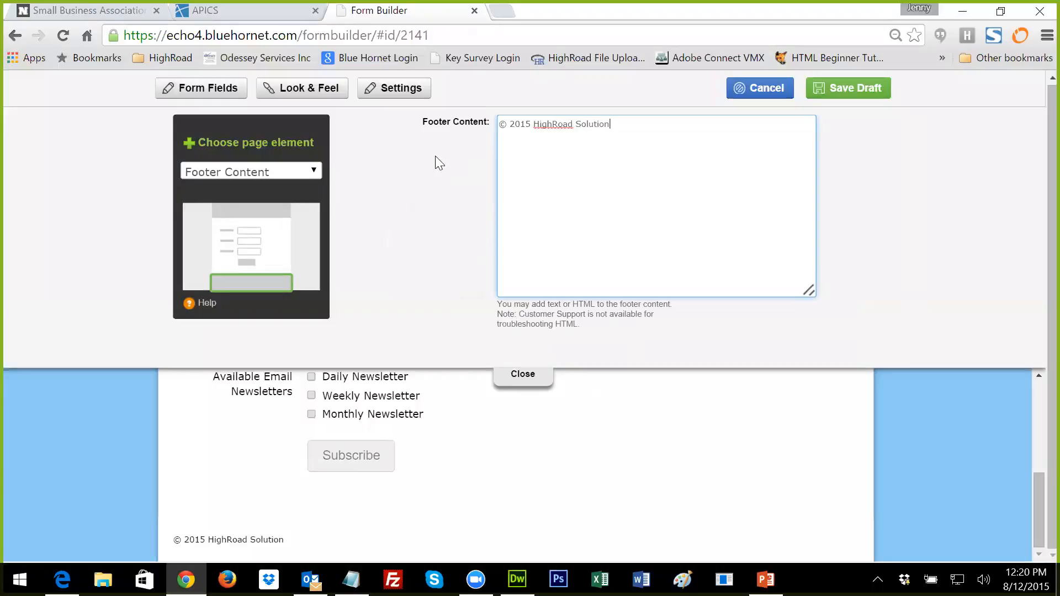
click(313, 172)
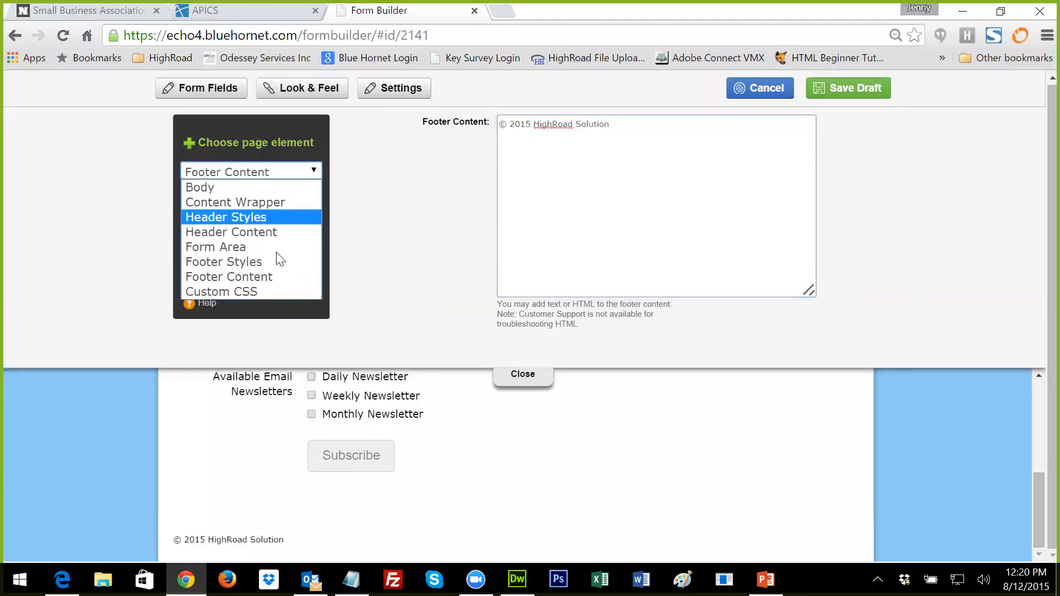
click(268, 291)
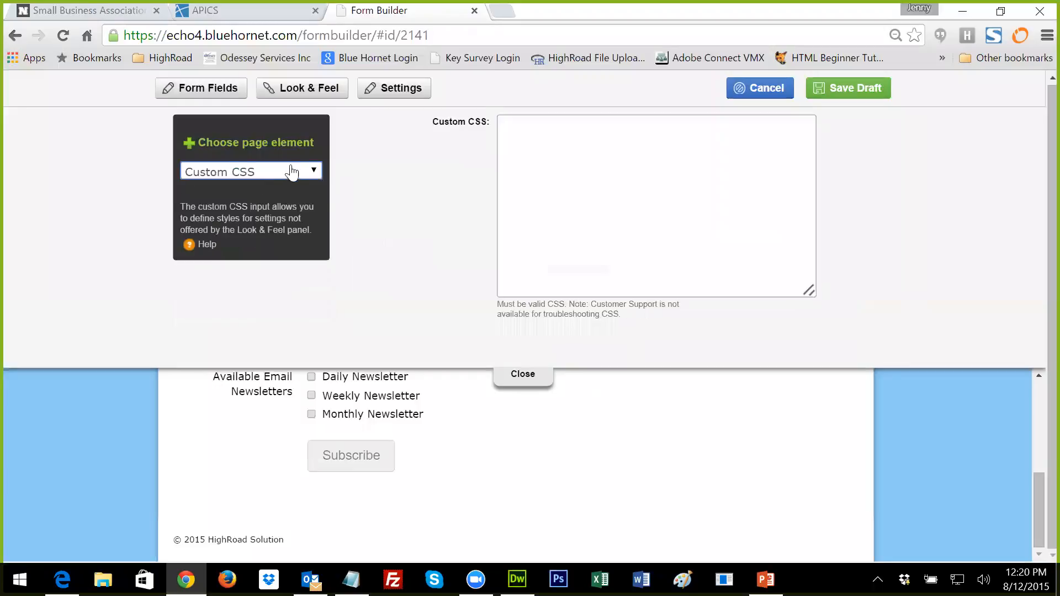
click(308, 172)
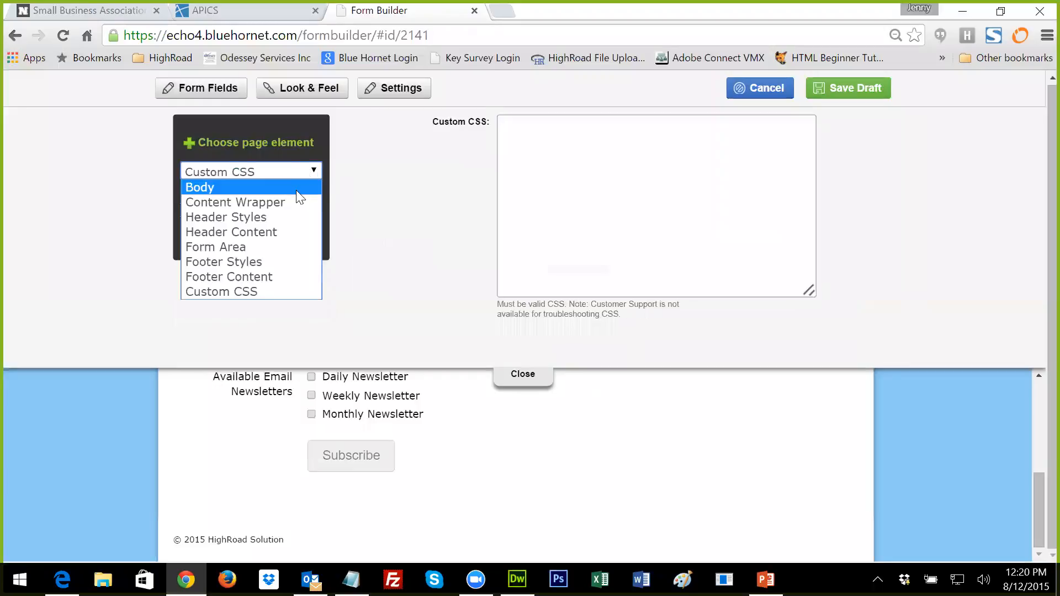
click(844, 91)
click(845, 89)
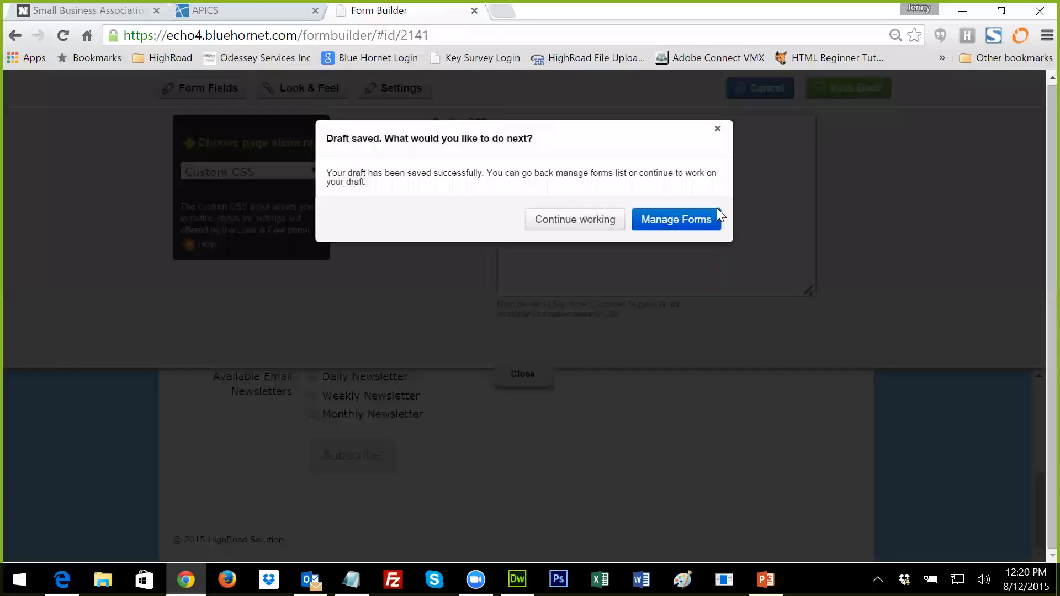
Step: Publish the Newsletter Sign-Up form draft, confirming the replacement of the live form
click(691, 221)
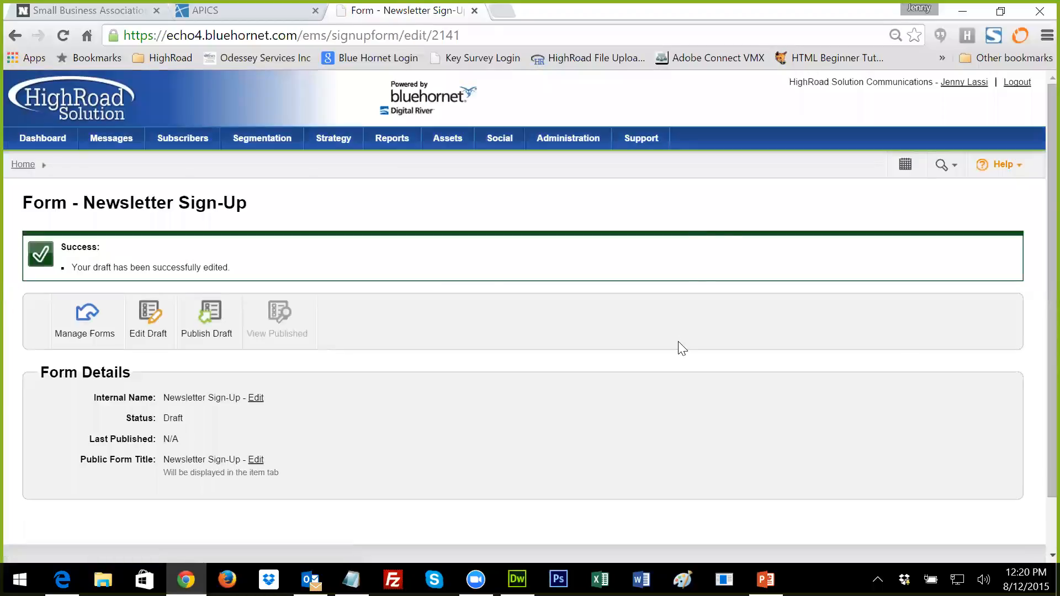
scroll(678, 341, down, 2)
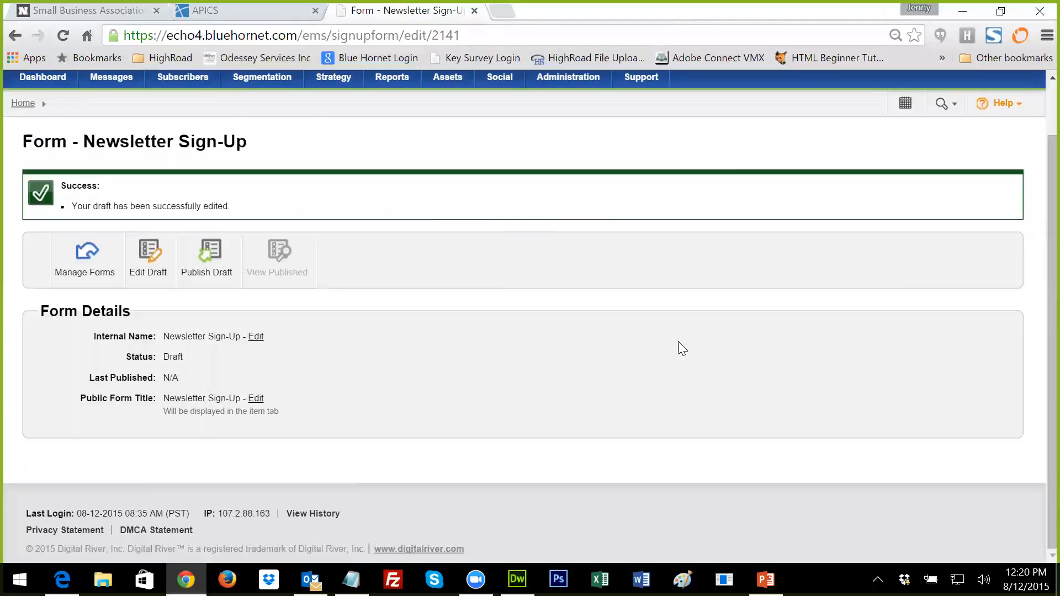
click(213, 255)
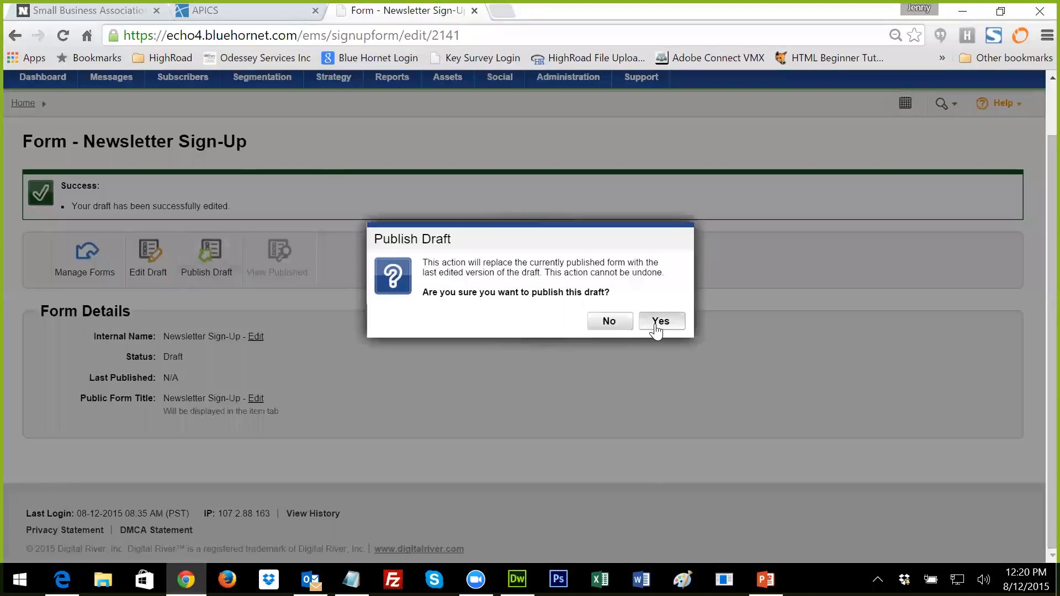
click(660, 321)
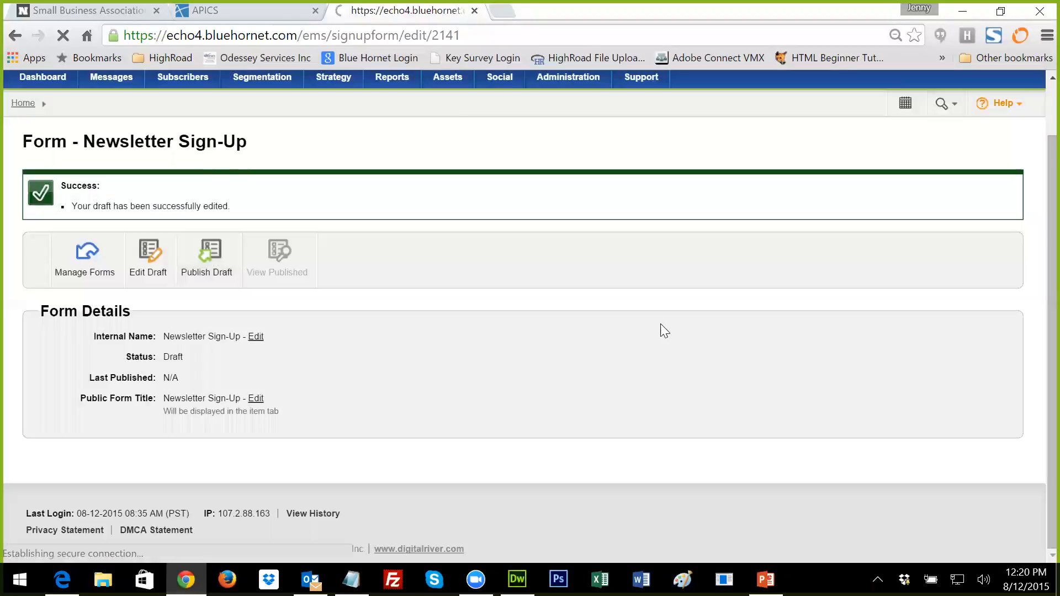
Step: Copy the New Subscribers Link address ending /form/highroad/2141
scroll(664, 330, down, 5)
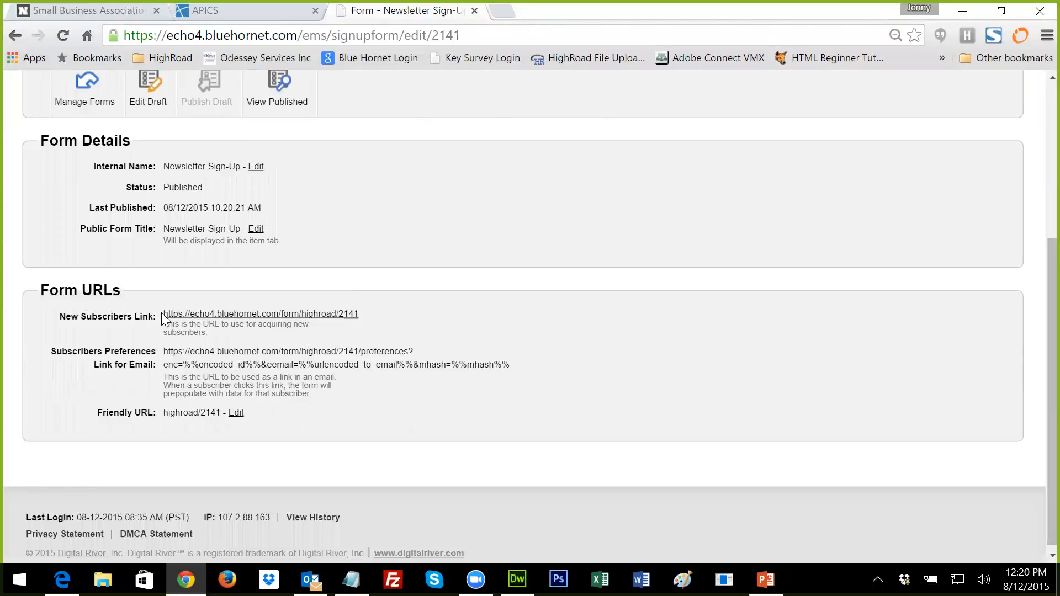
drag(160, 313, 289, 317)
click(355, 327)
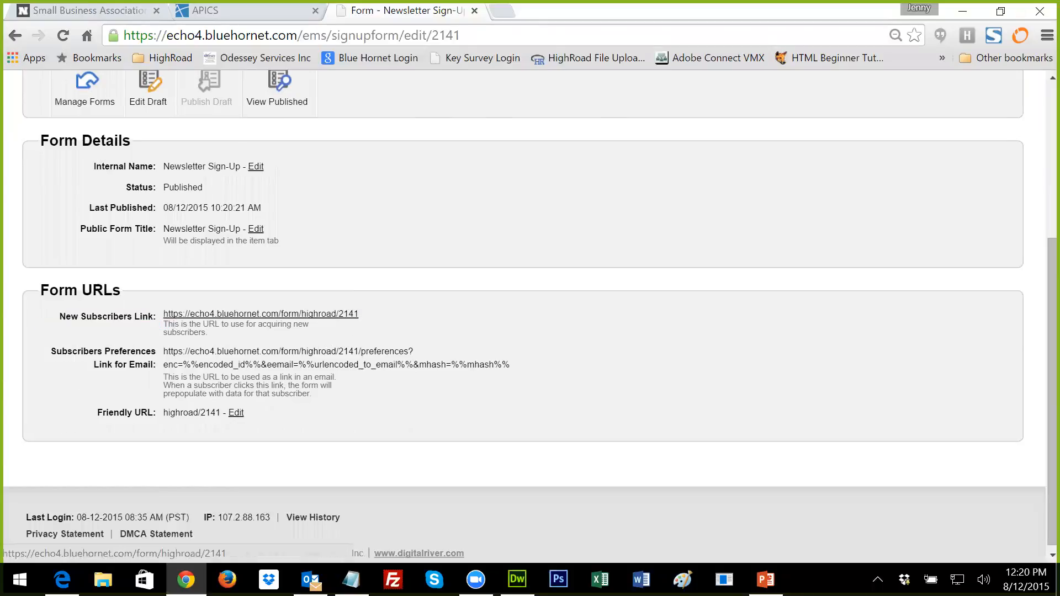
right_click(332, 319)
click(360, 396)
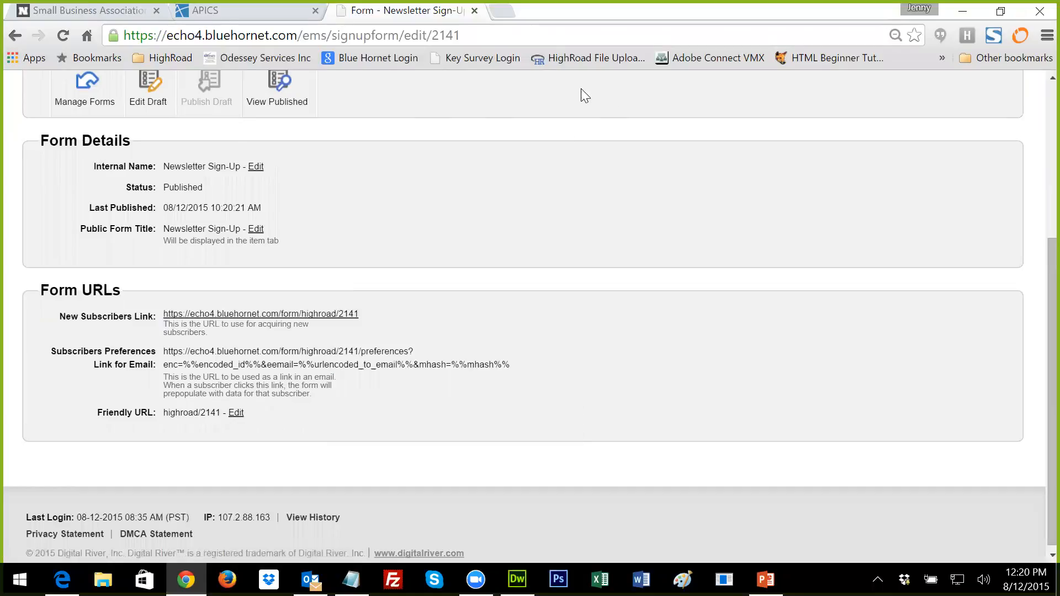
drag(385, 4, 582, 5)
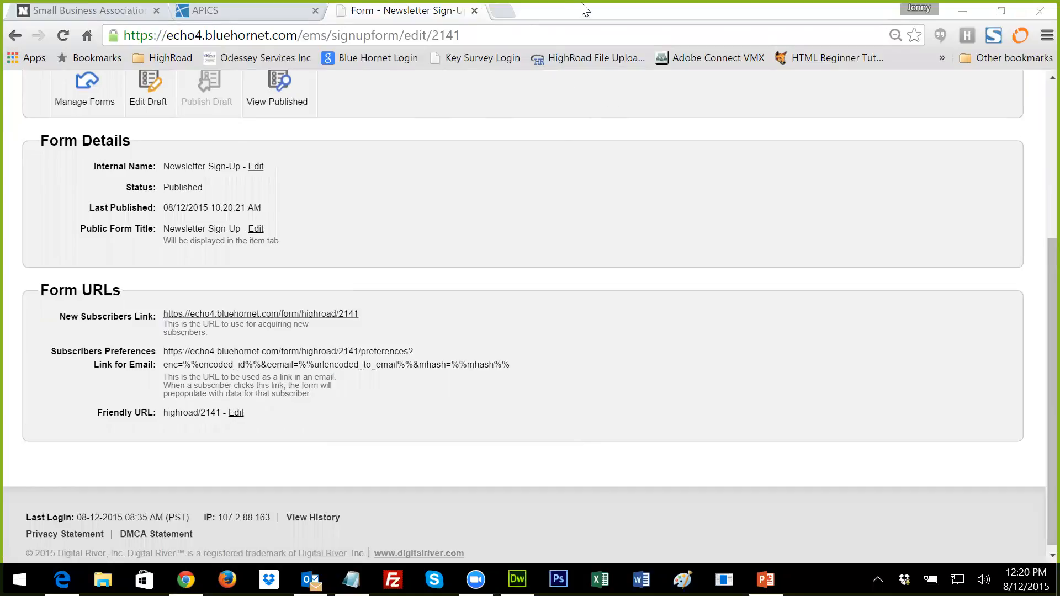
Step: Load the copied /form/highroad/2141 link in a new tab, then return to the form's details
click(496, 10)
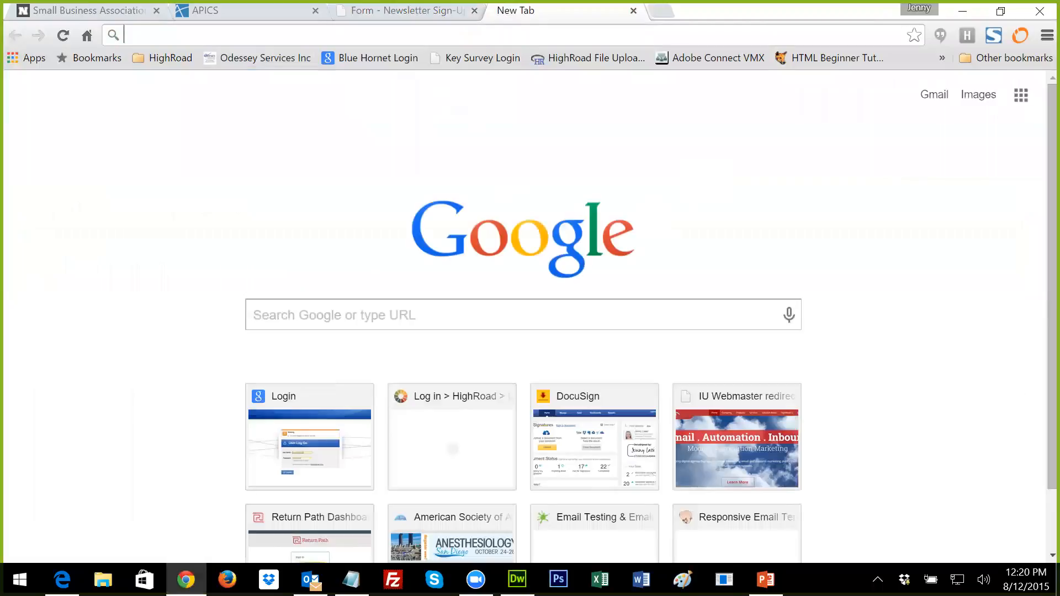
right_click(274, 36)
click(298, 117)
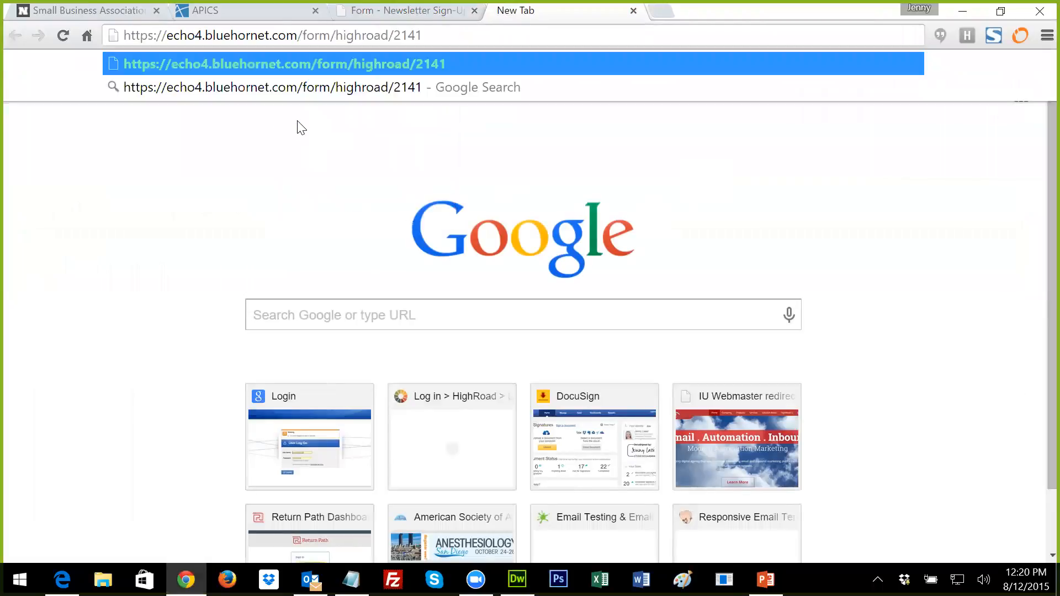
key(Return)
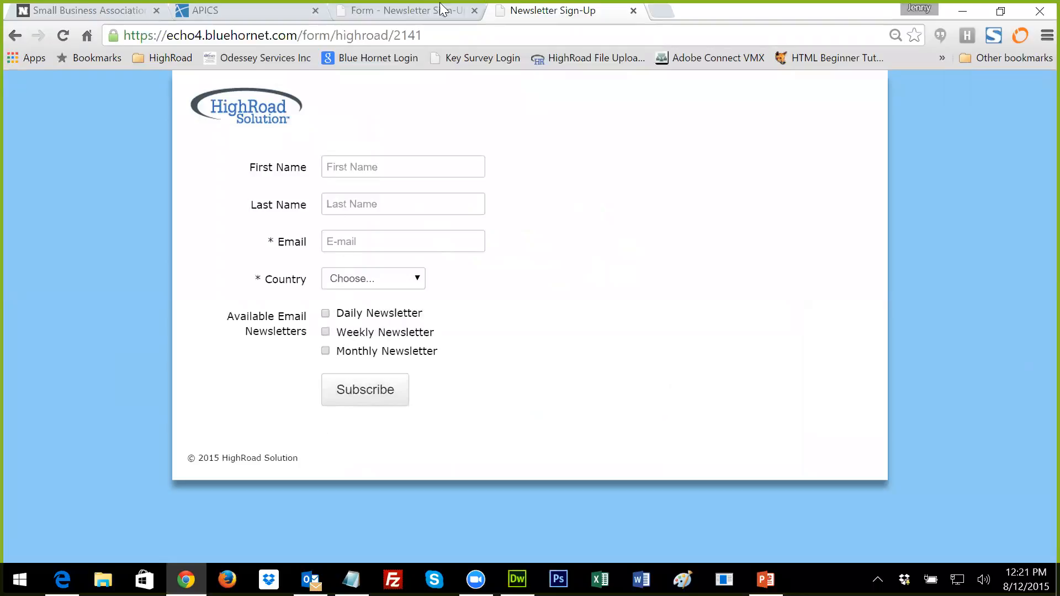
click(390, 10)
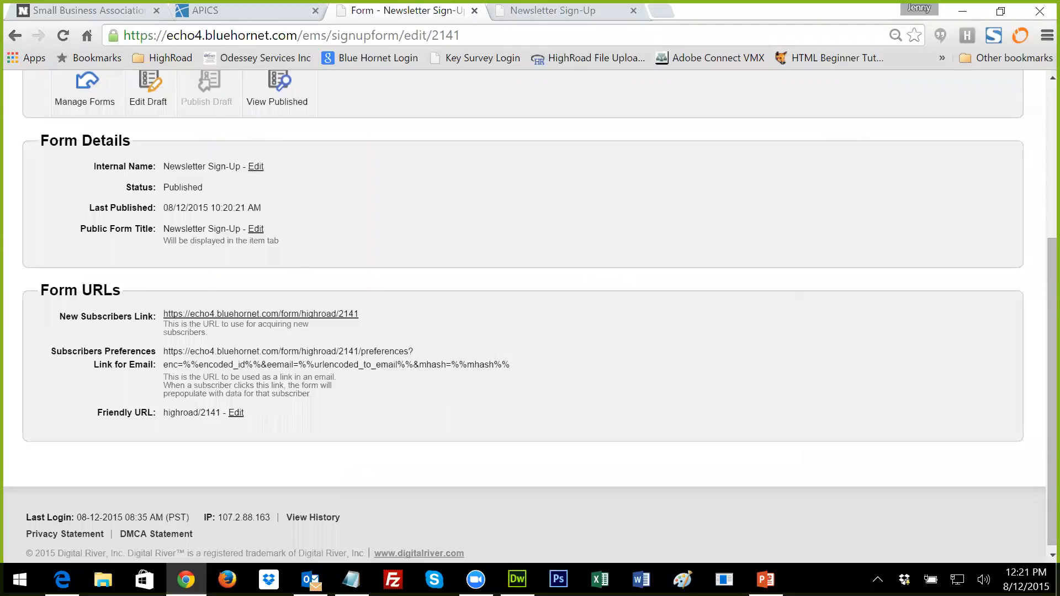
Step: Select the Subscribers Preferences Link for Email URL, then switch to the APICS tab
drag(510, 365, 349, 365)
mouse_move(510, 366)
mouse_down()
mouse_move(160, 352)
mouse_move(510, 365)
mouse_up()
click(163, 352)
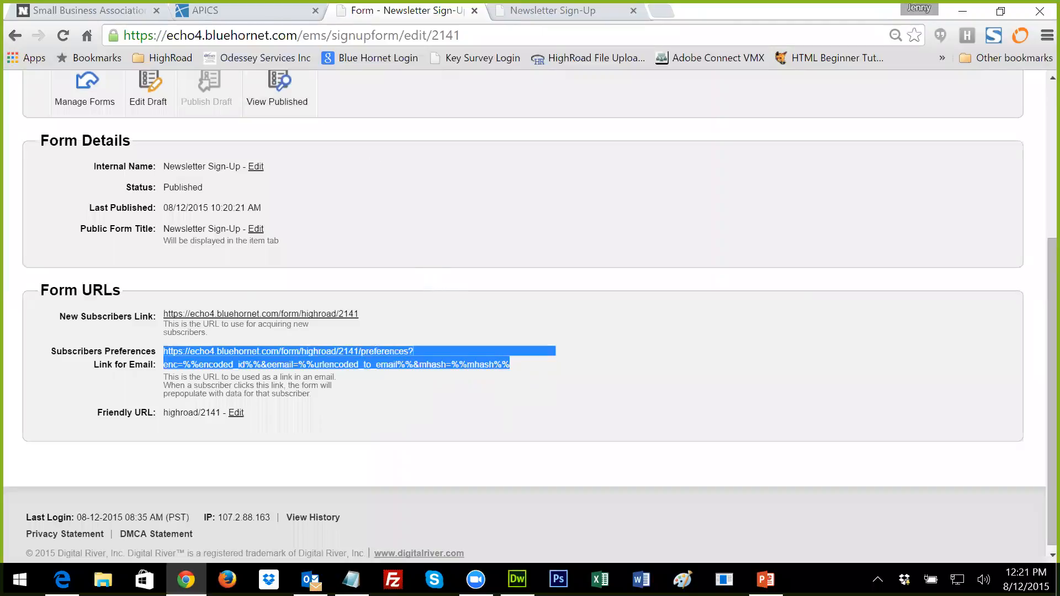
click(268, 12)
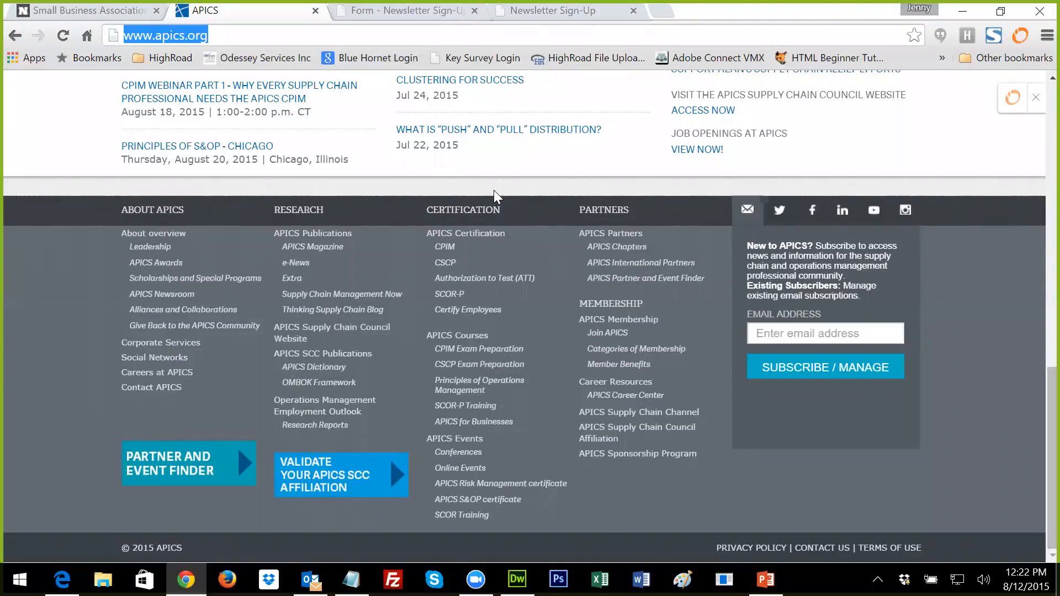
Step: Enter an email address in the APICS footer sign-up field and submit it via Subscribe / Manage
scroll(573, 279, up, 15)
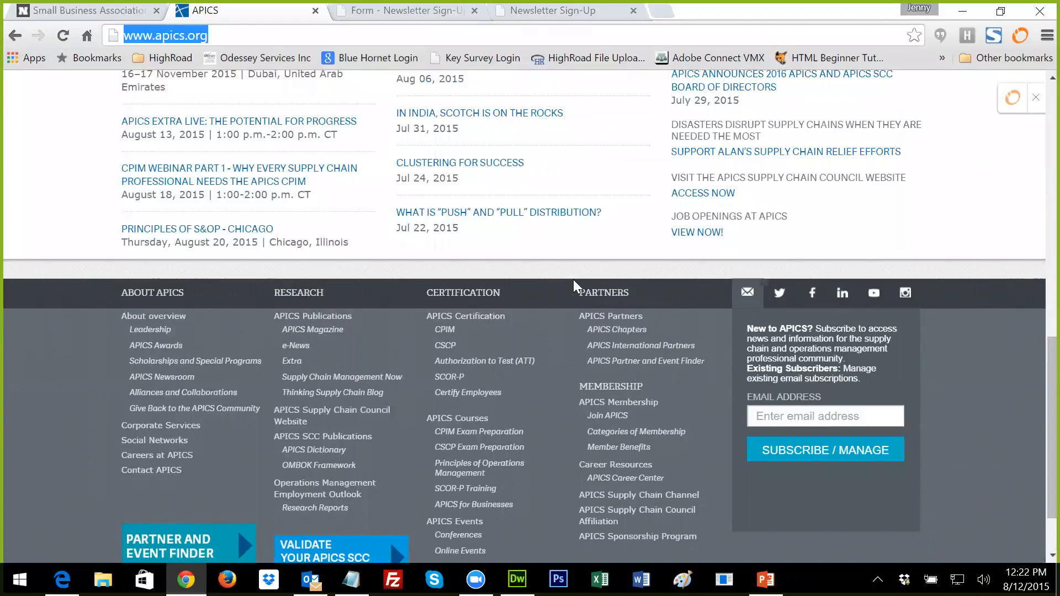
scroll(342, 303, down, 15)
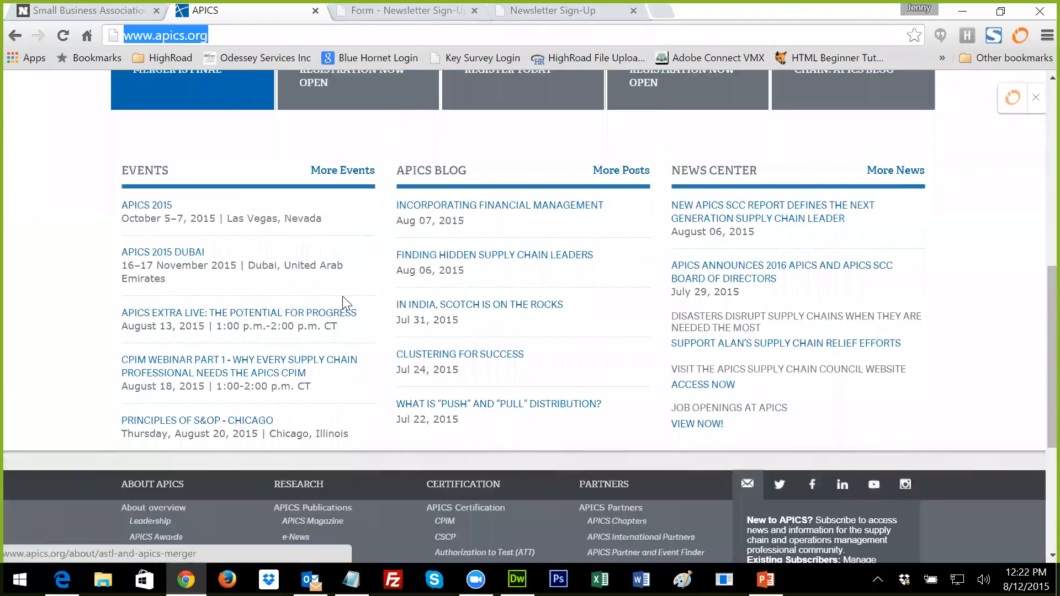
click(755, 315)
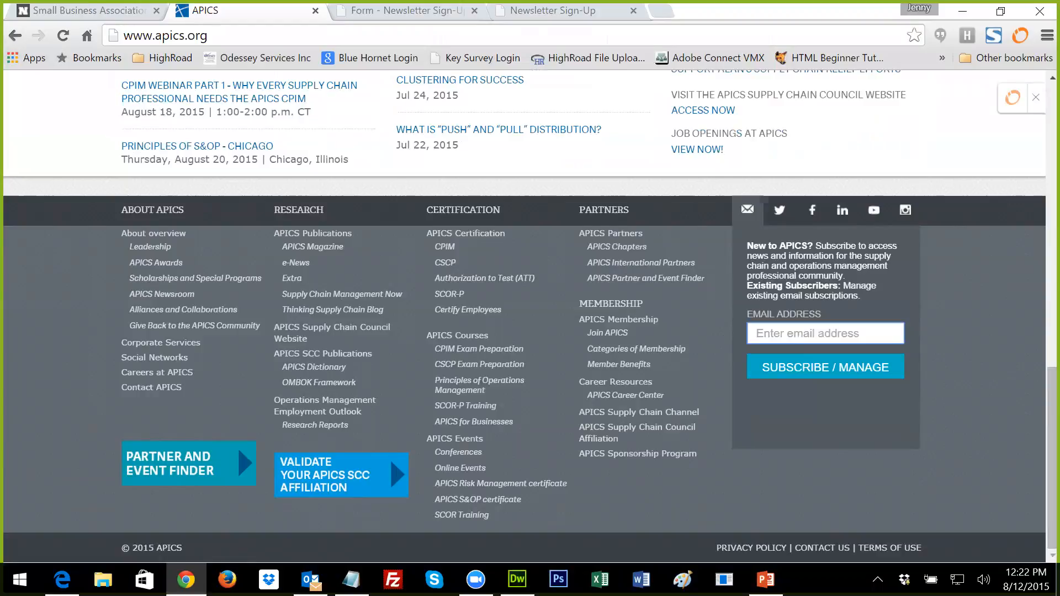
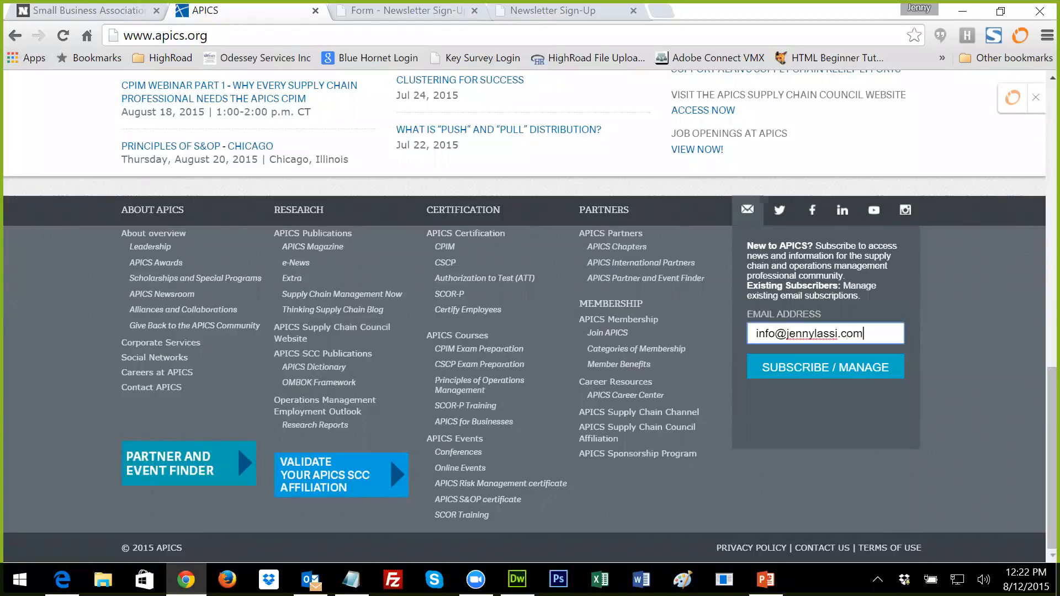
click(793, 373)
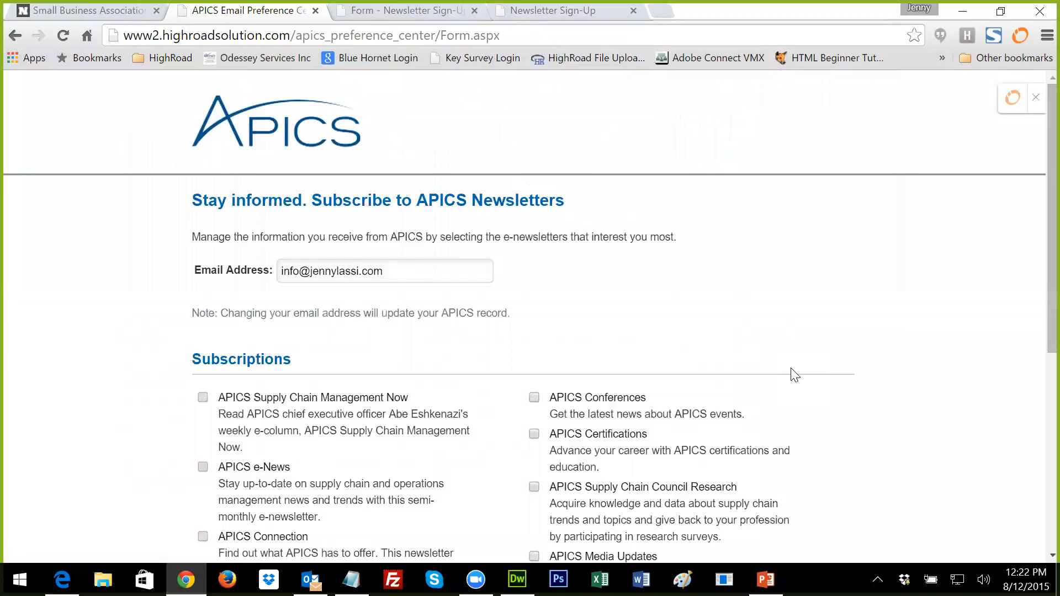
Step: Tick the APICS Connection newsletter checkbox, then return to the Newsletter Sign-Up form tab
scroll(794, 375, down, 2)
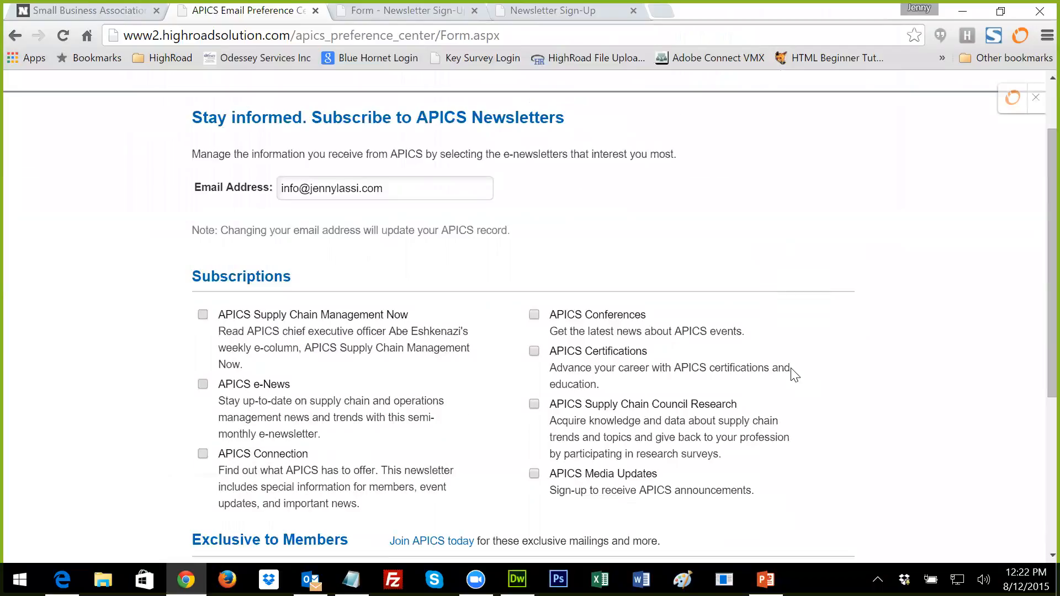
scroll(794, 374, down, 2)
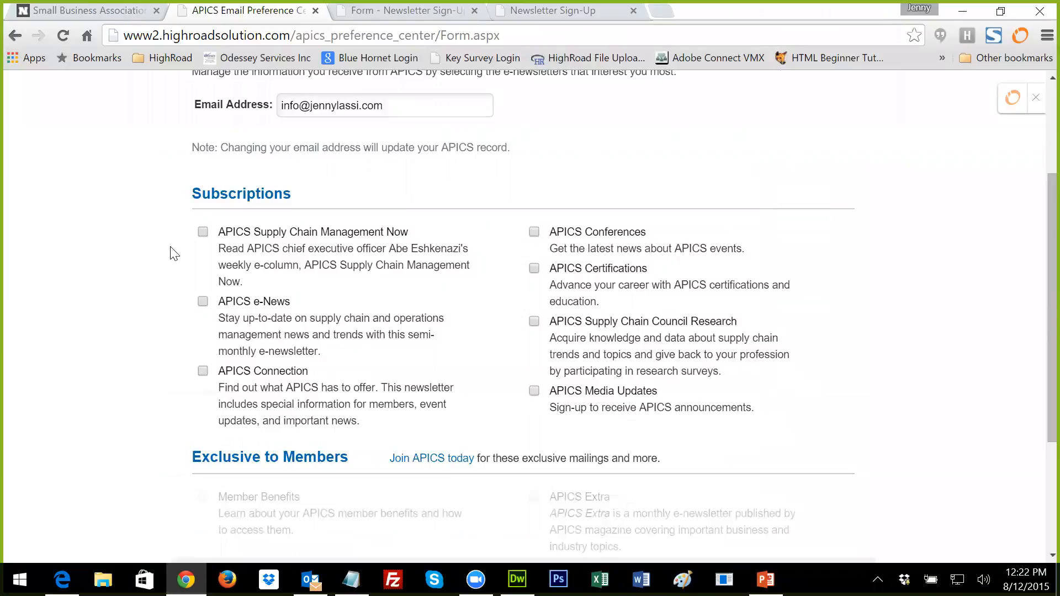
scroll(174, 254, down, 2)
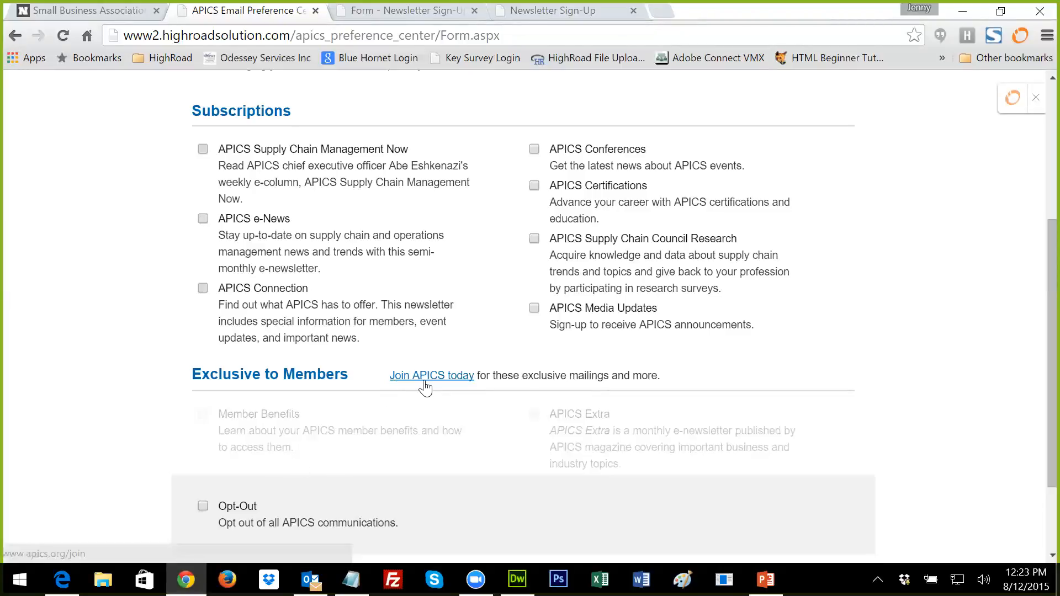
click(203, 289)
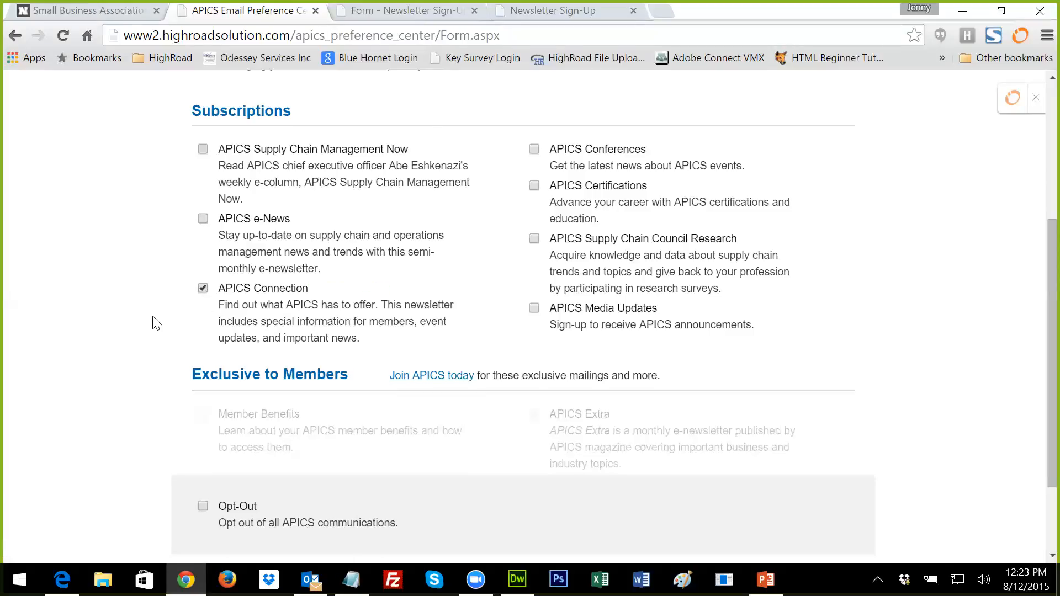
scroll(156, 323, up, 3)
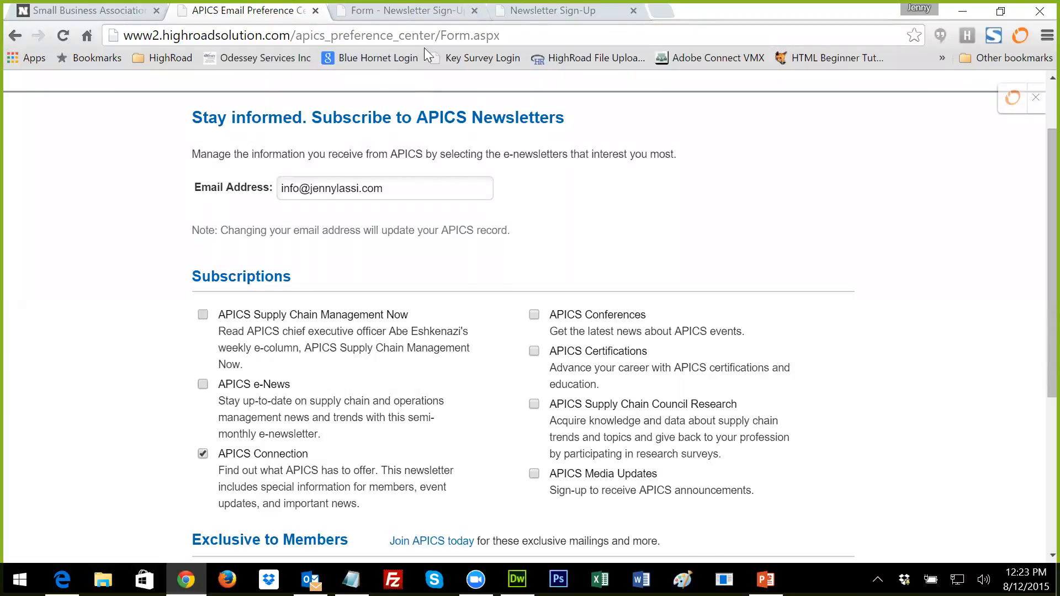
click(433, 16)
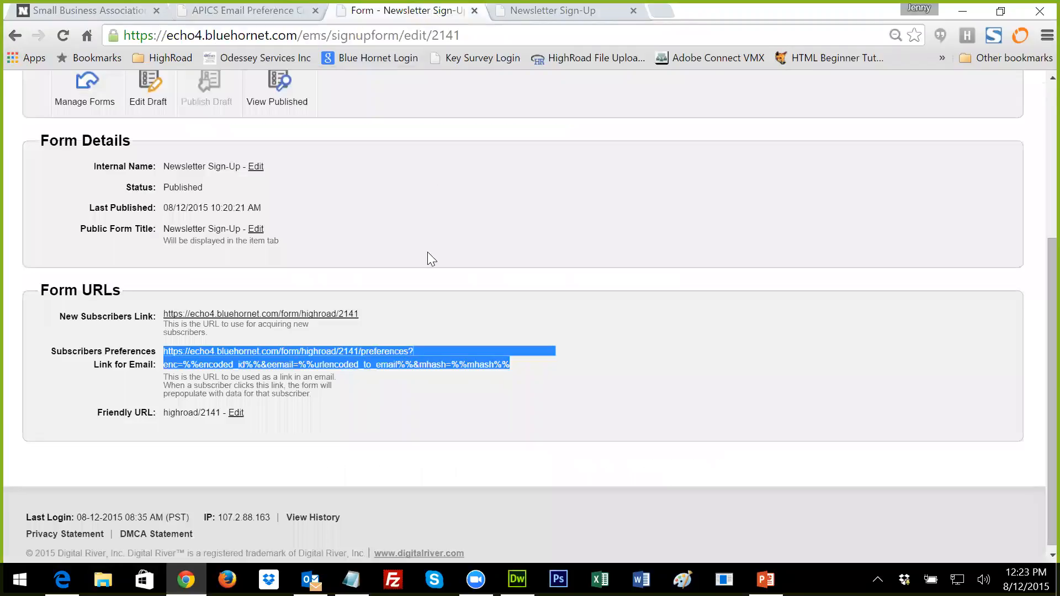
Step: Go to Strategy Blueprints and view the Text to Email Program under Strategic Learning
scroll(427, 252, up, 5)
mouse_move(252, 149)
click(334, 140)
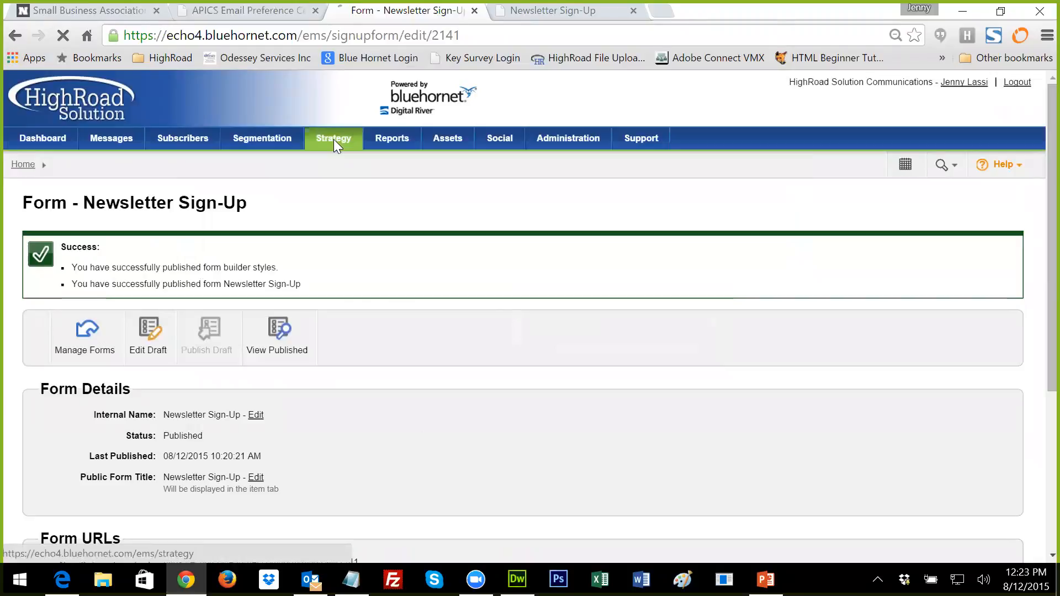
scroll(302, 349, down, 5)
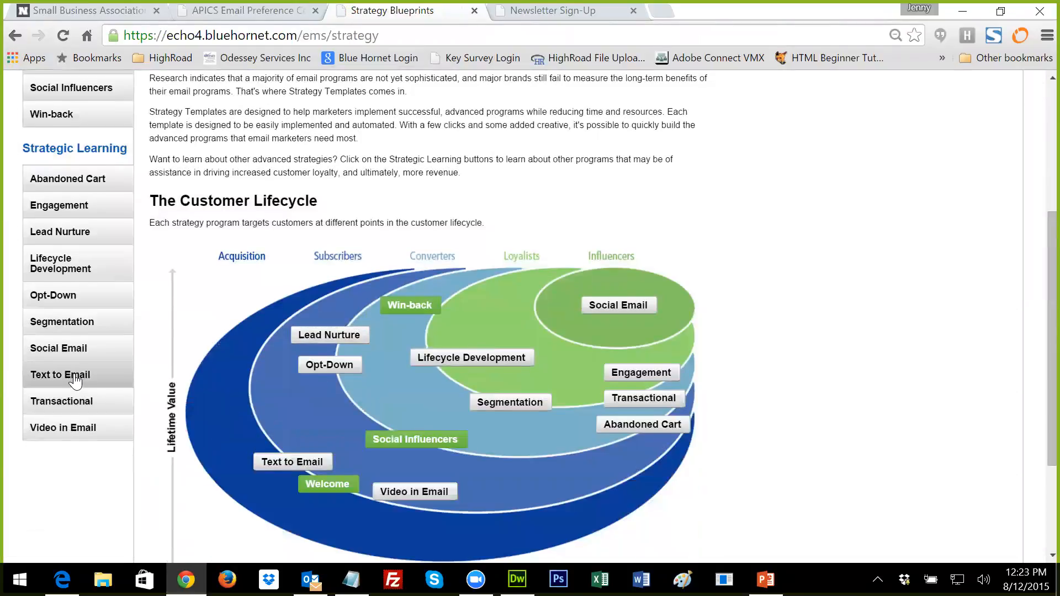
click(73, 376)
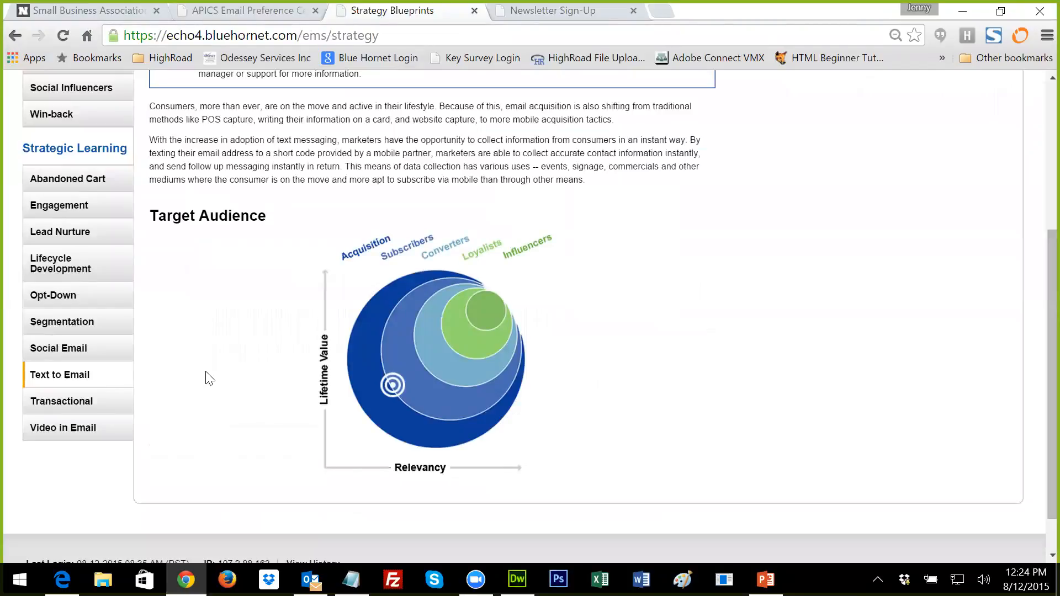
scroll(209, 377, up, 5)
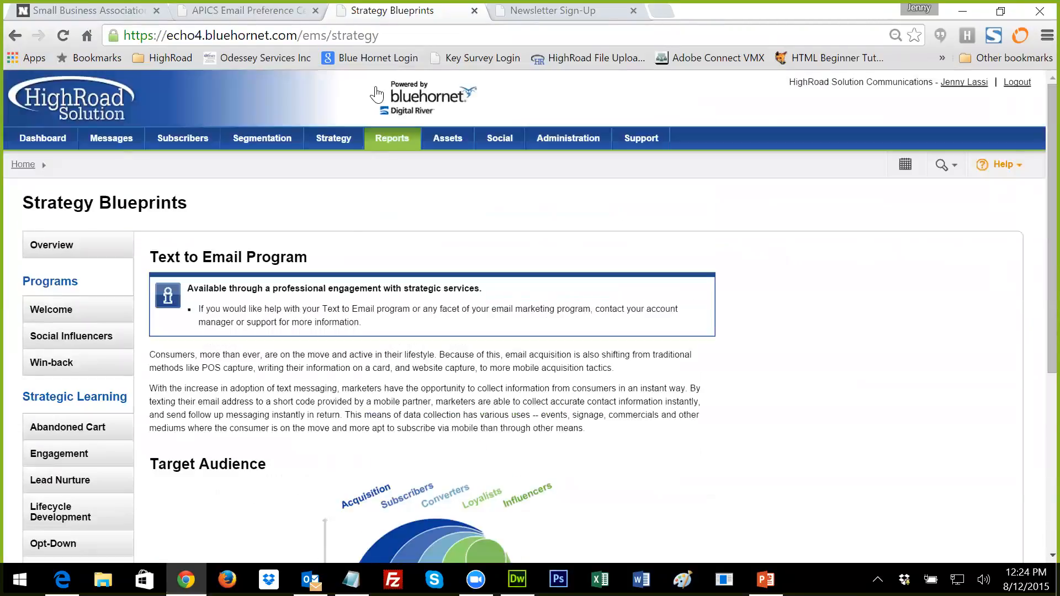